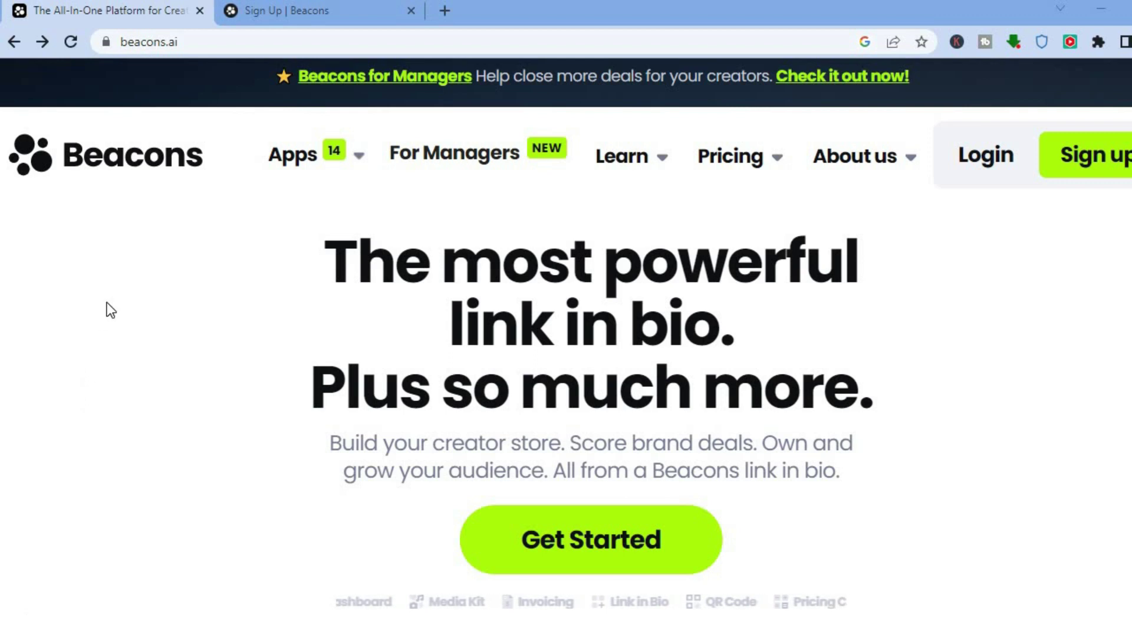
- On the Beacons sign-up page, claim the link-in-bio username SIMPLEANSWERS and continue to account creation
{"action": "mouse_move", "coordinate": [343, 170]}
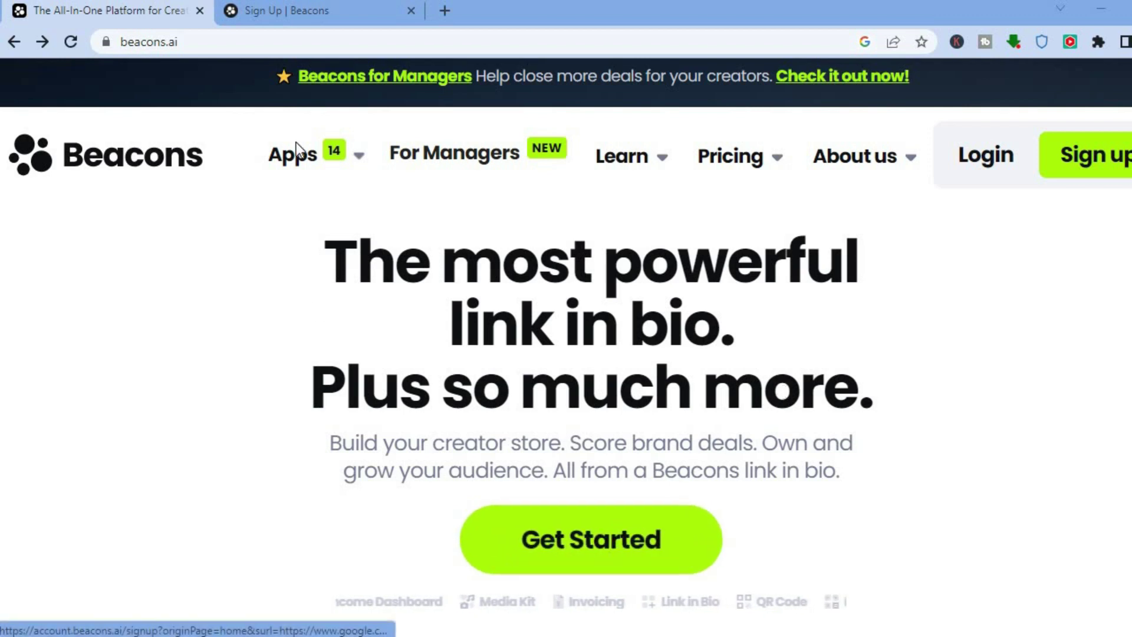
{"action": "left_click", "coordinate": [294, 9]}
{"action": "left_click", "coordinate": [571, 197]}
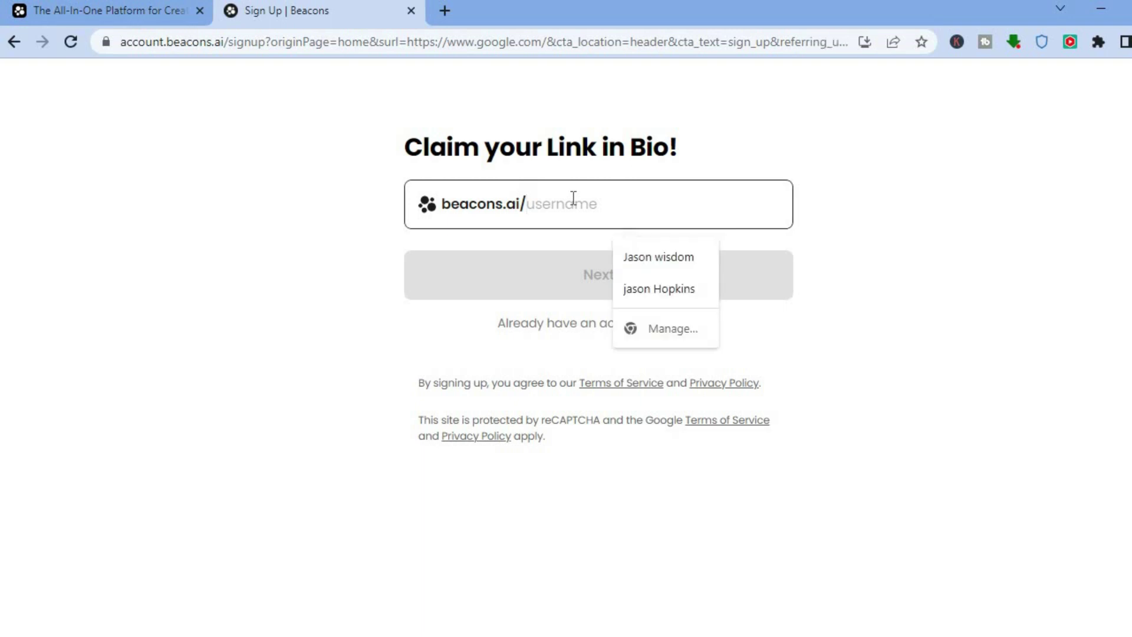
{"action": "type", "text": "SIMPL"}
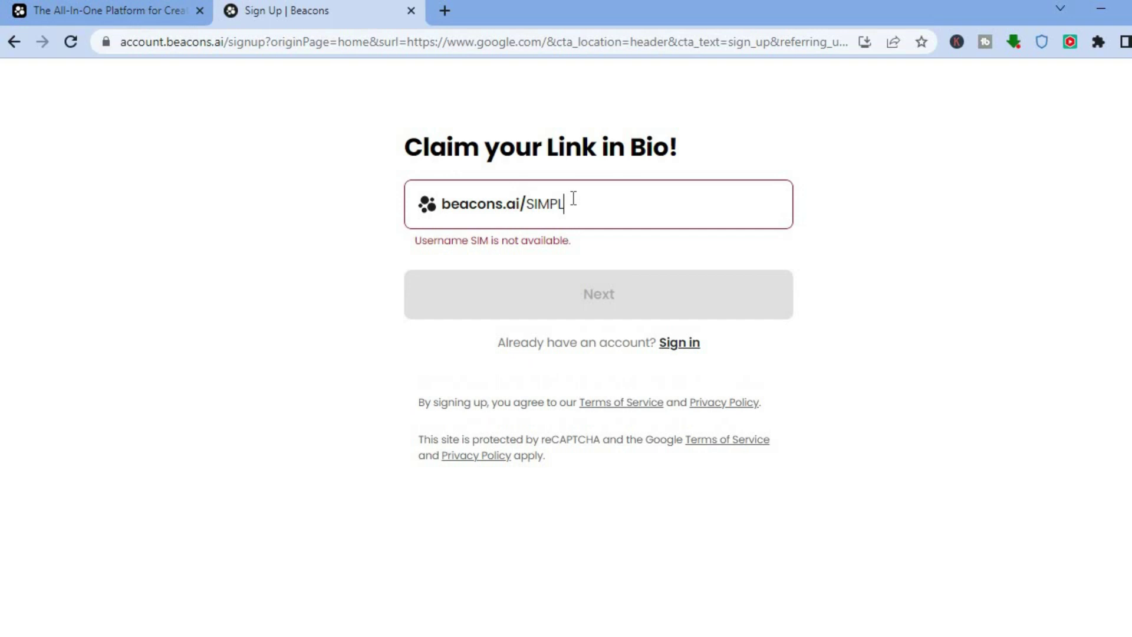
{"action": "type", "text": "EAN"}
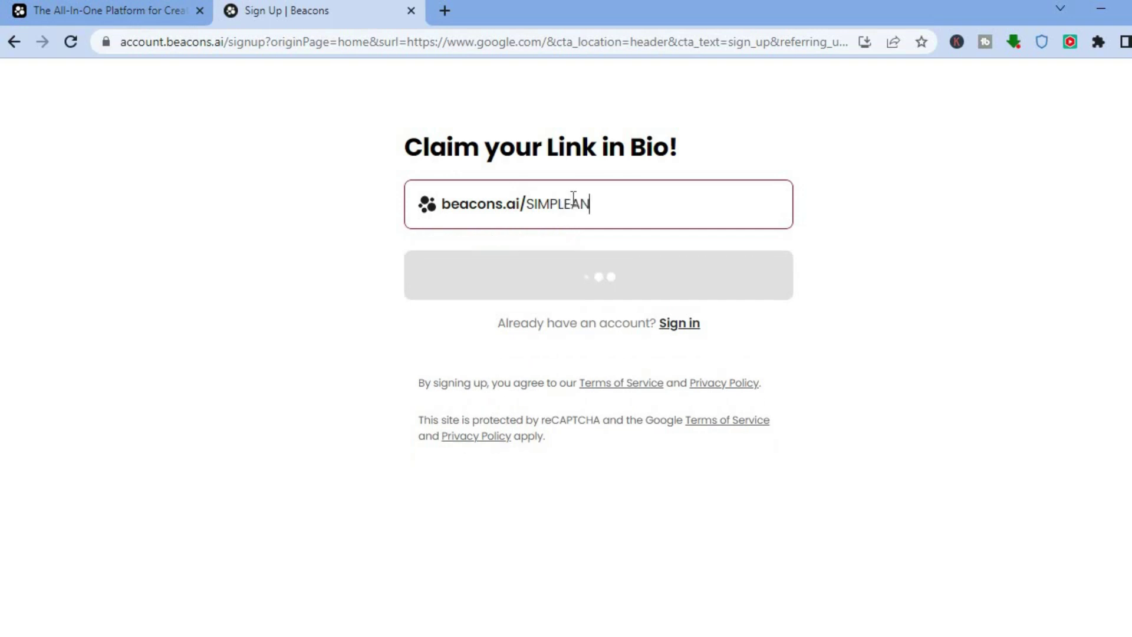
{"action": "type", "text": "SWERS"}
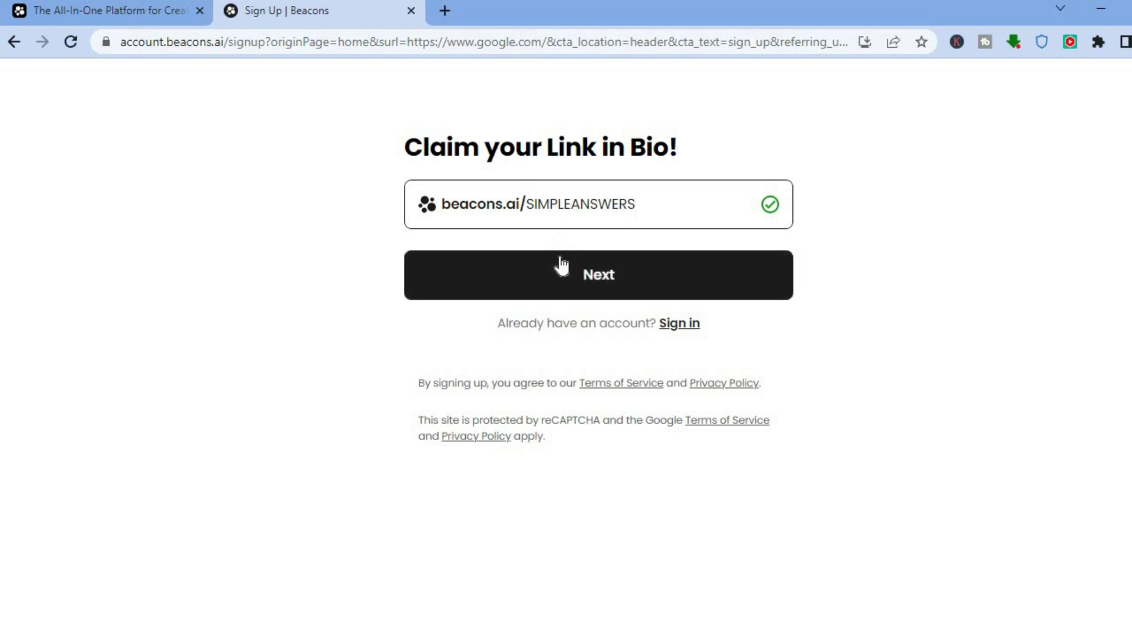
{"action": "left_click", "coordinate": [562, 266]}
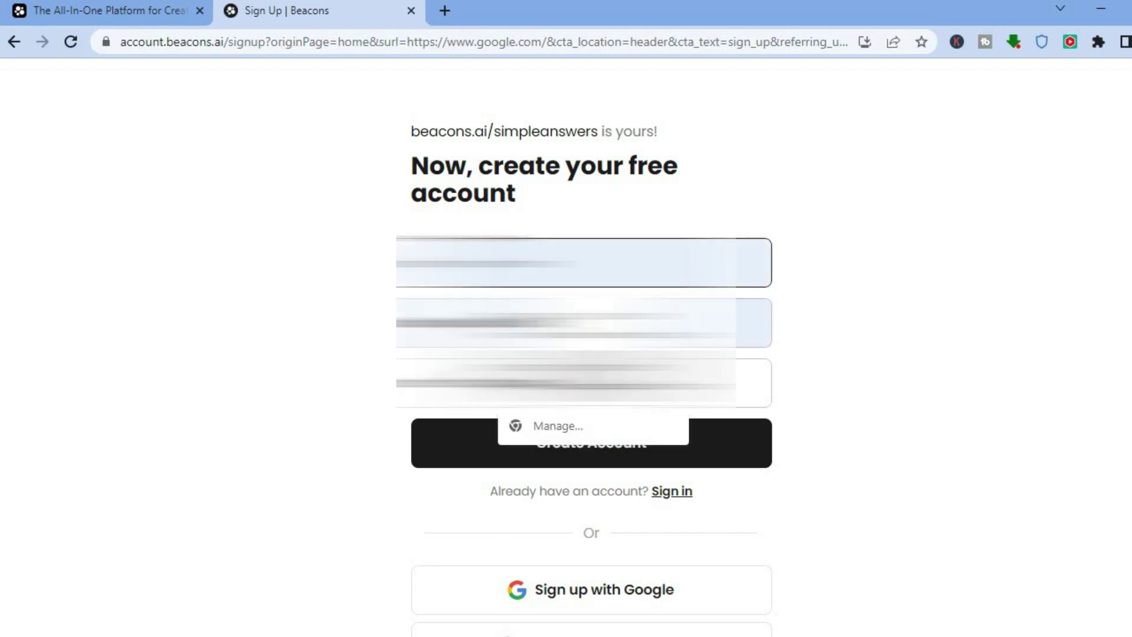
- Complete the account details, pass the reCAPTCHA check, and create the free account
{"action": "left_click", "coordinate": [566, 382]}
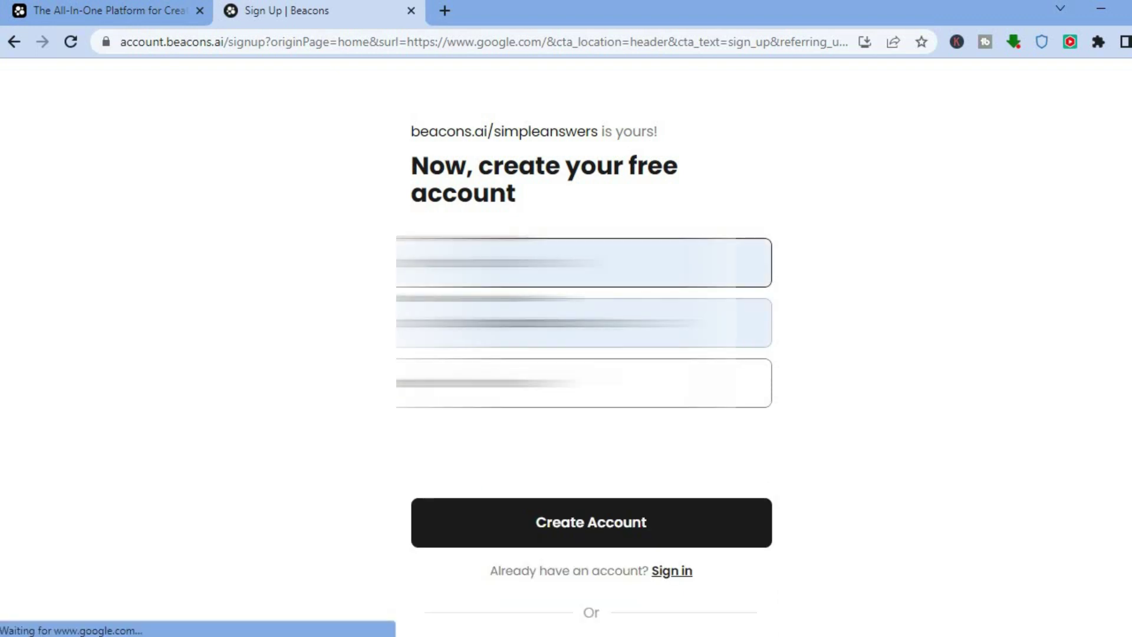
{"action": "left_click", "coordinate": [566, 383]}
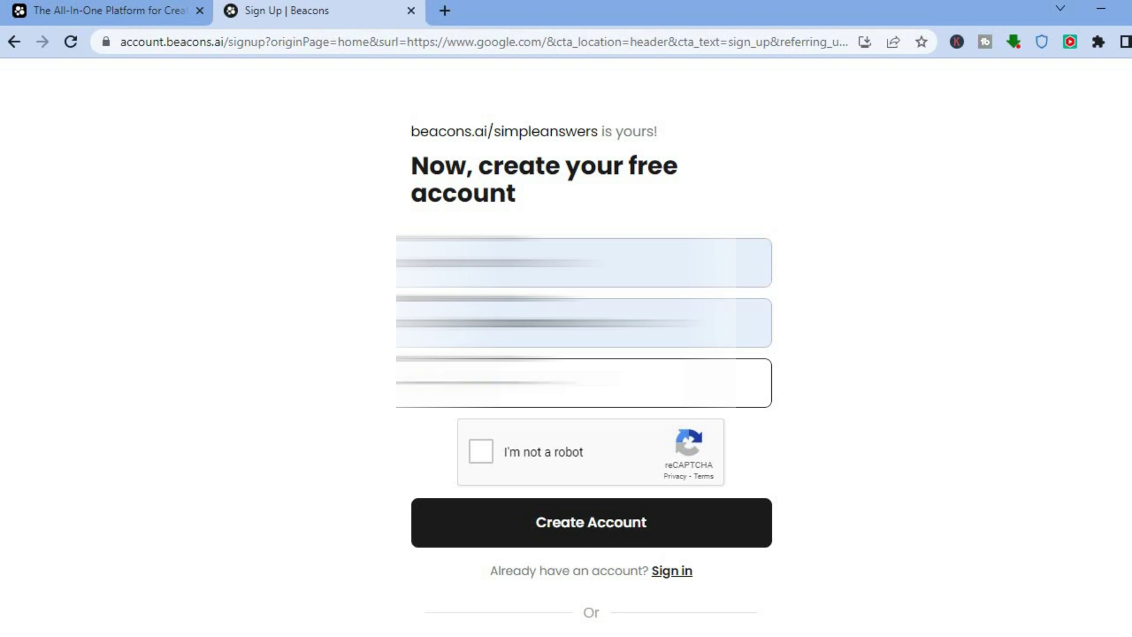
{"action": "left_click", "coordinate": [483, 460]}
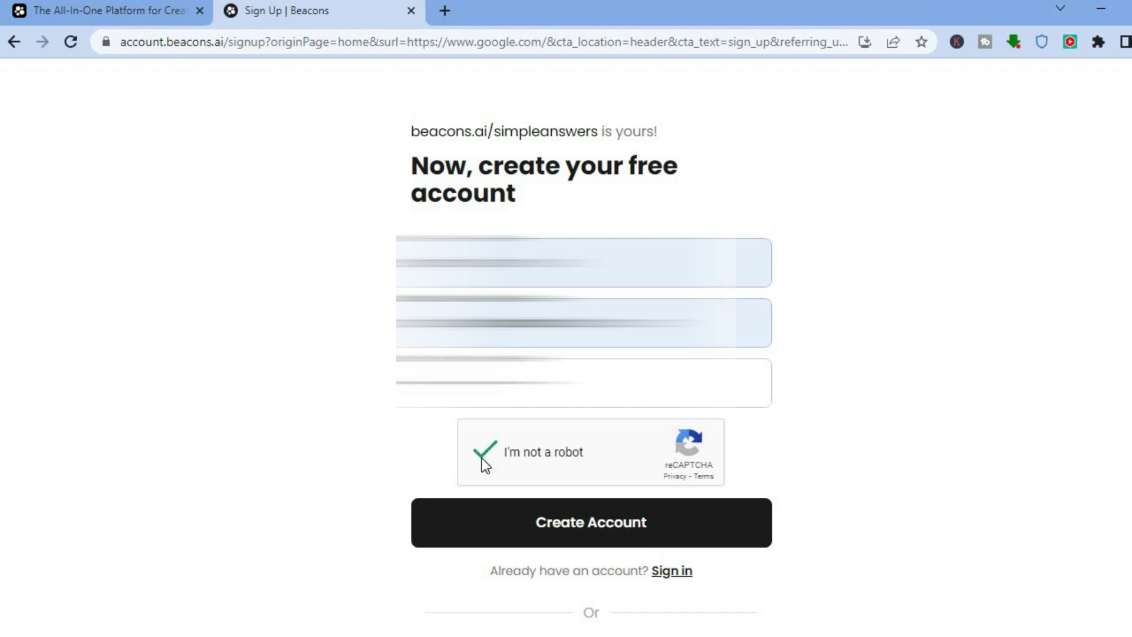
{"action": "left_click", "coordinate": [503, 525]}
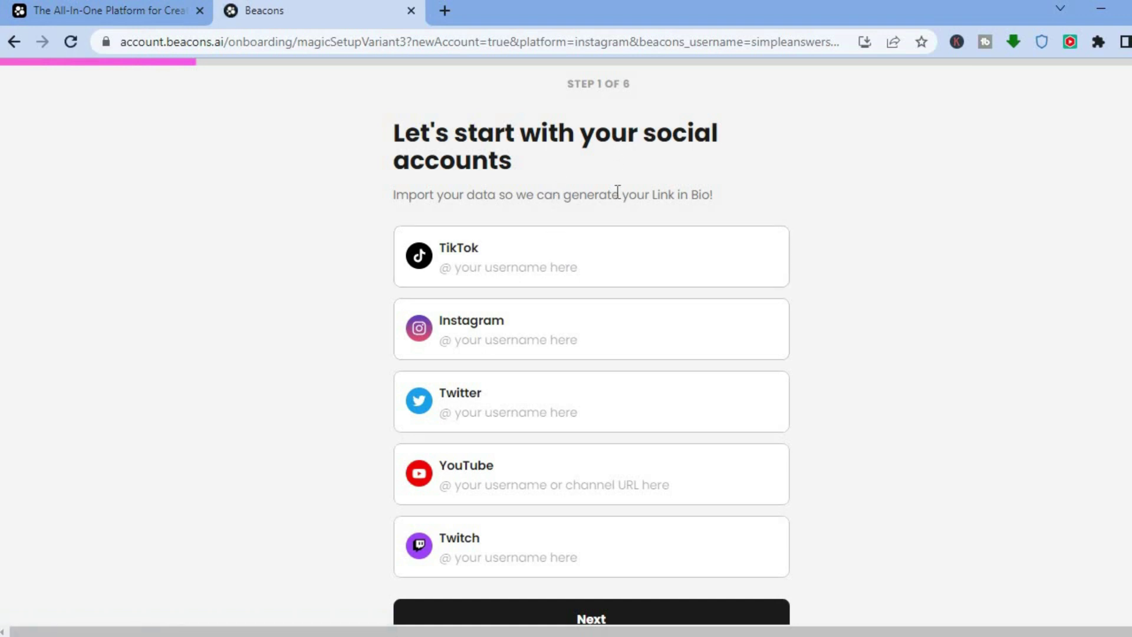
- Continue past the social accounts with all usernames left blank, and choose Health as the content category
{"action": "left_click", "coordinate": [497, 265]}
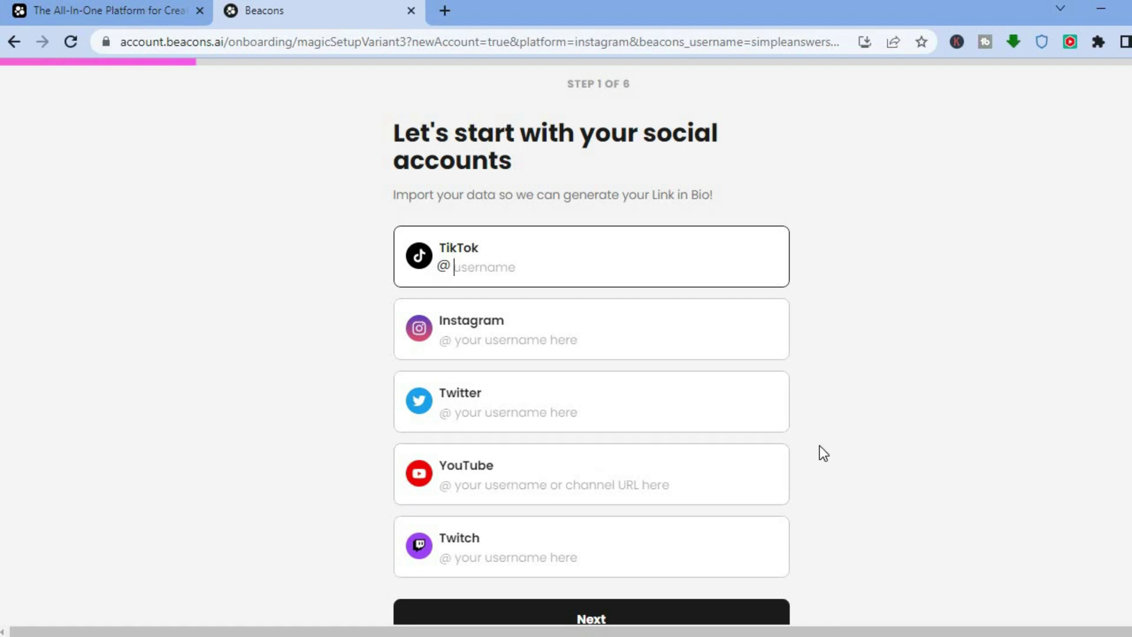
{"action": "scroll", "coordinate": [827, 536], "scroll_direction": "down", "scroll_amount": 2}
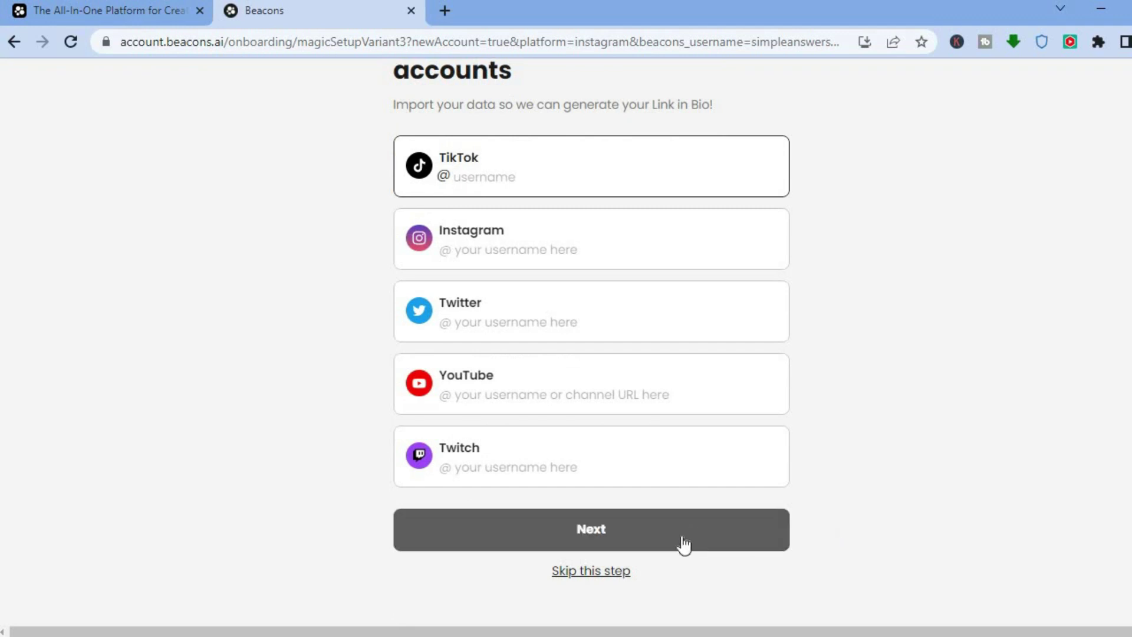
{"action": "left_click", "coordinate": [631, 532]}
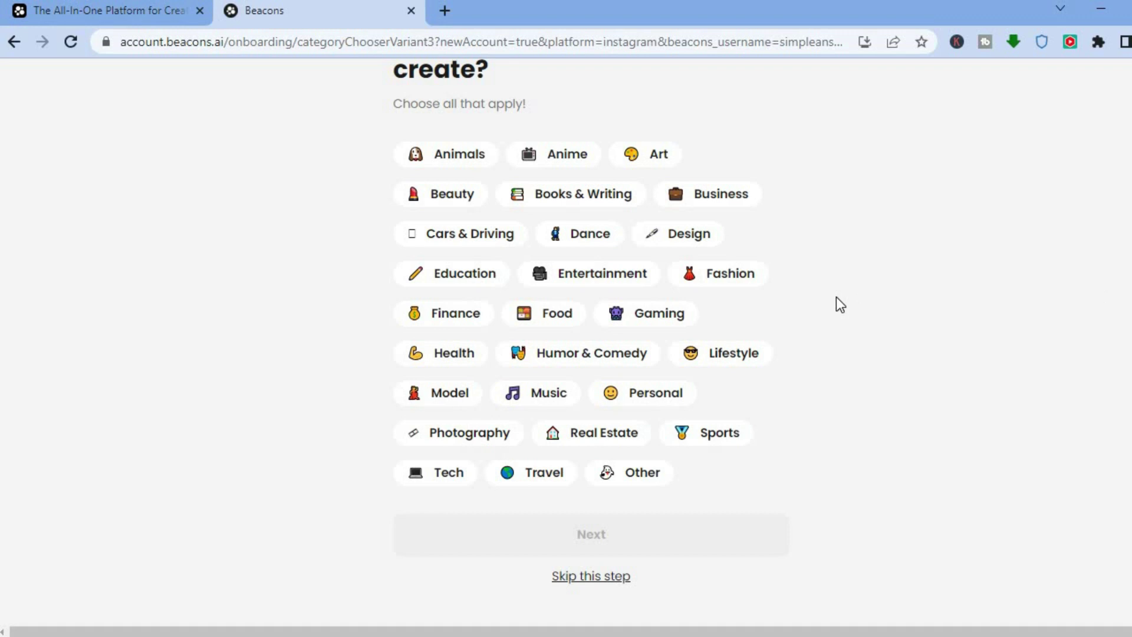
{"action": "left_click", "coordinate": [428, 357]}
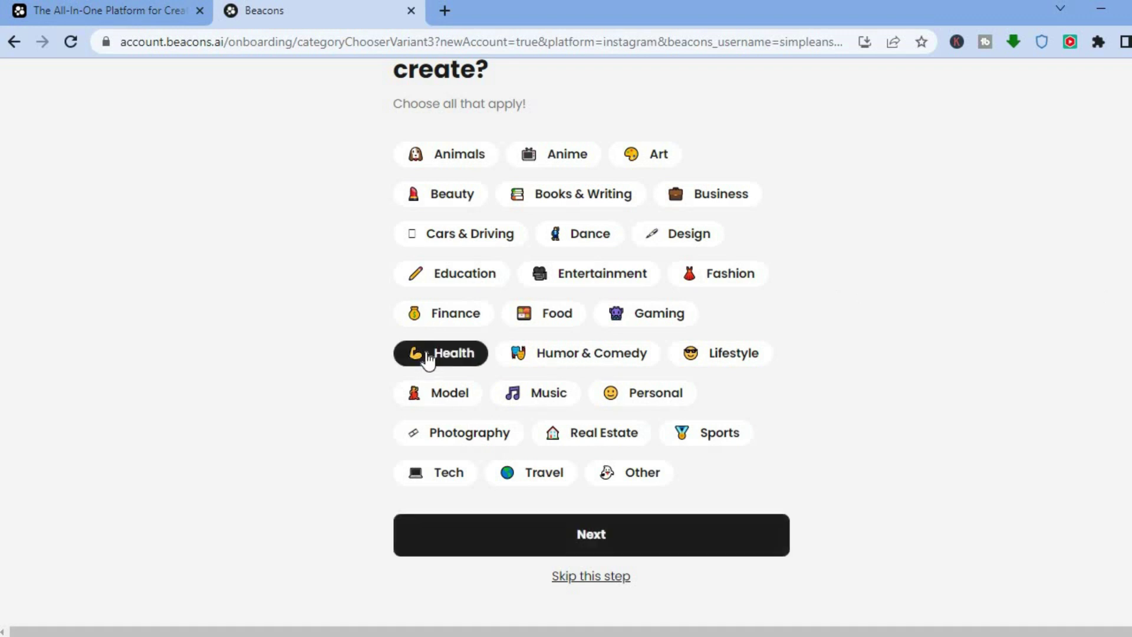
{"action": "left_click", "coordinate": [626, 546]}
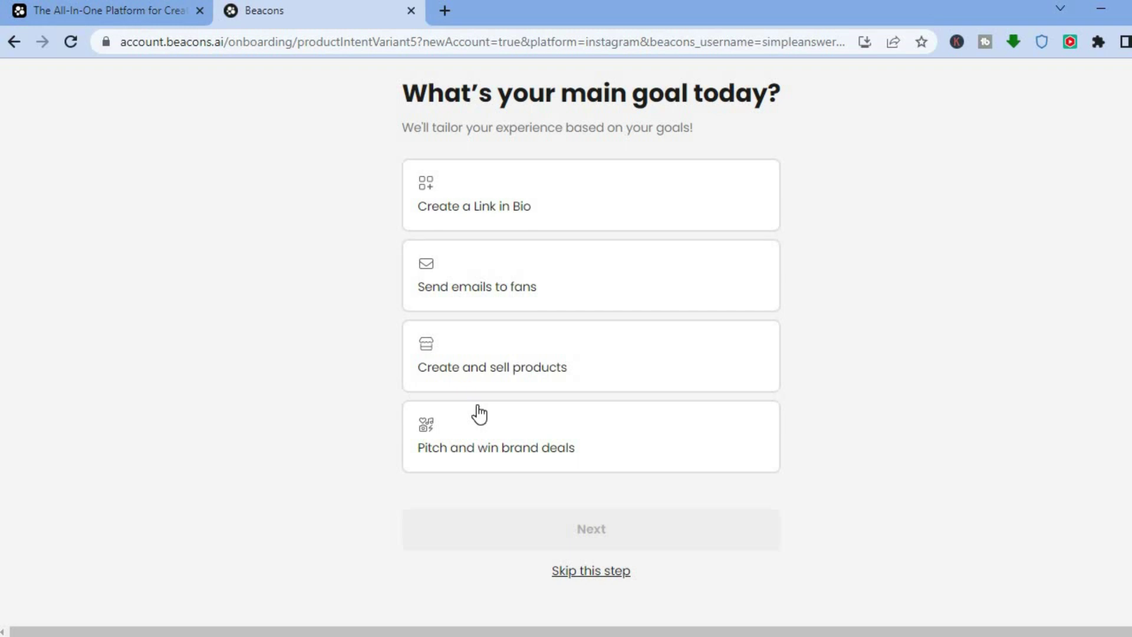
- Set the main goal to Create and sell products, starting with a digital product created from scratch
{"action": "left_click", "coordinate": [479, 374]}
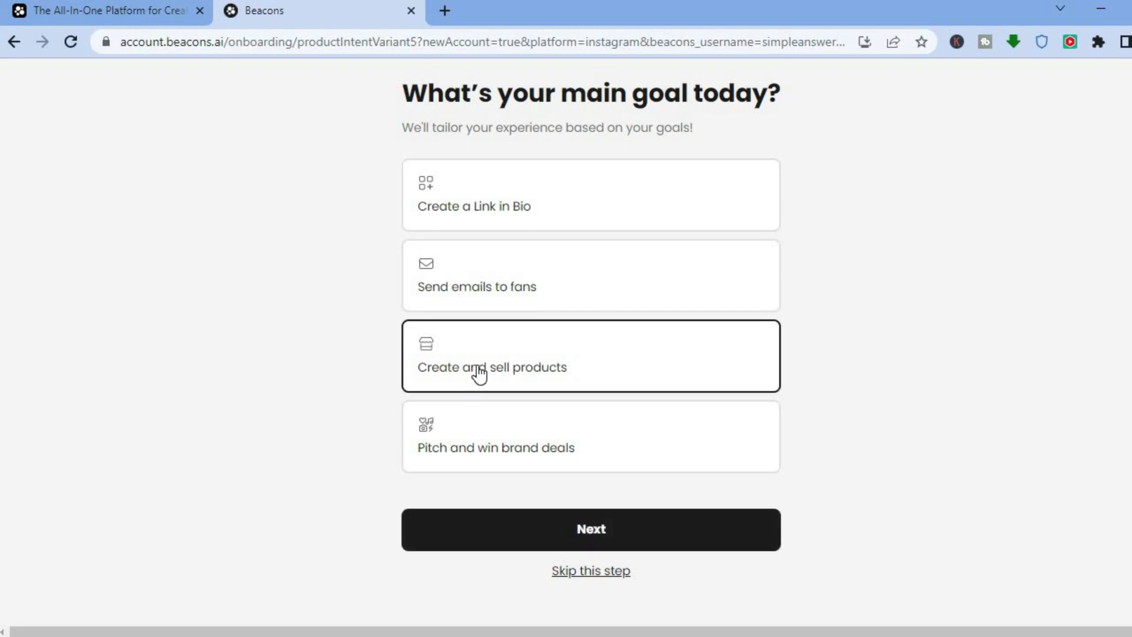
{"action": "left_click", "coordinate": [591, 539]}
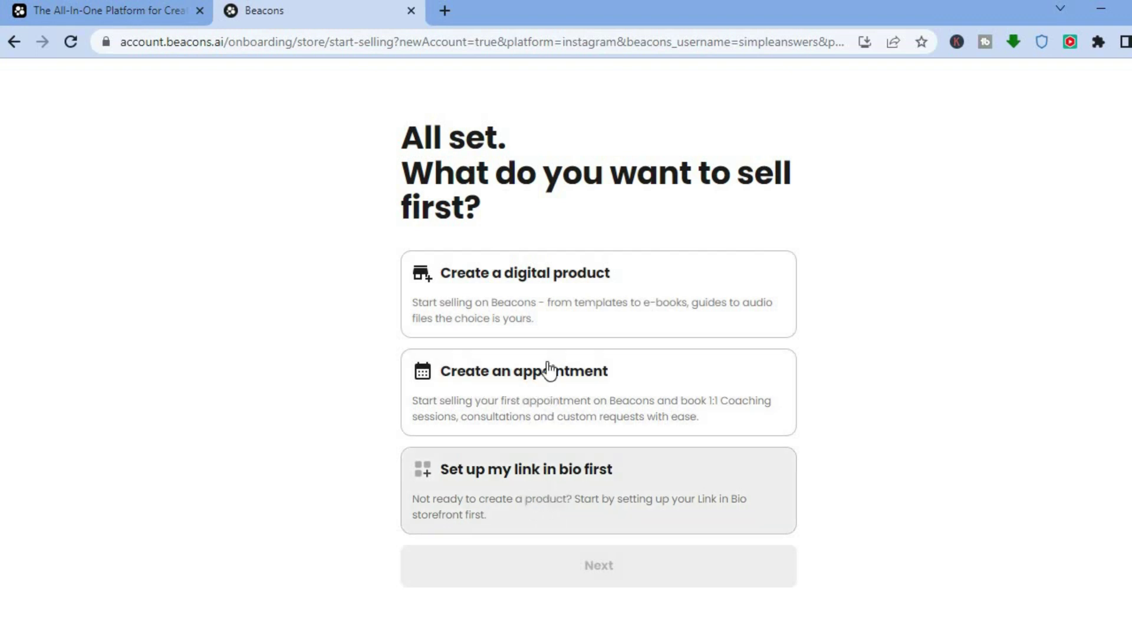
{"action": "left_click", "coordinate": [547, 314]}
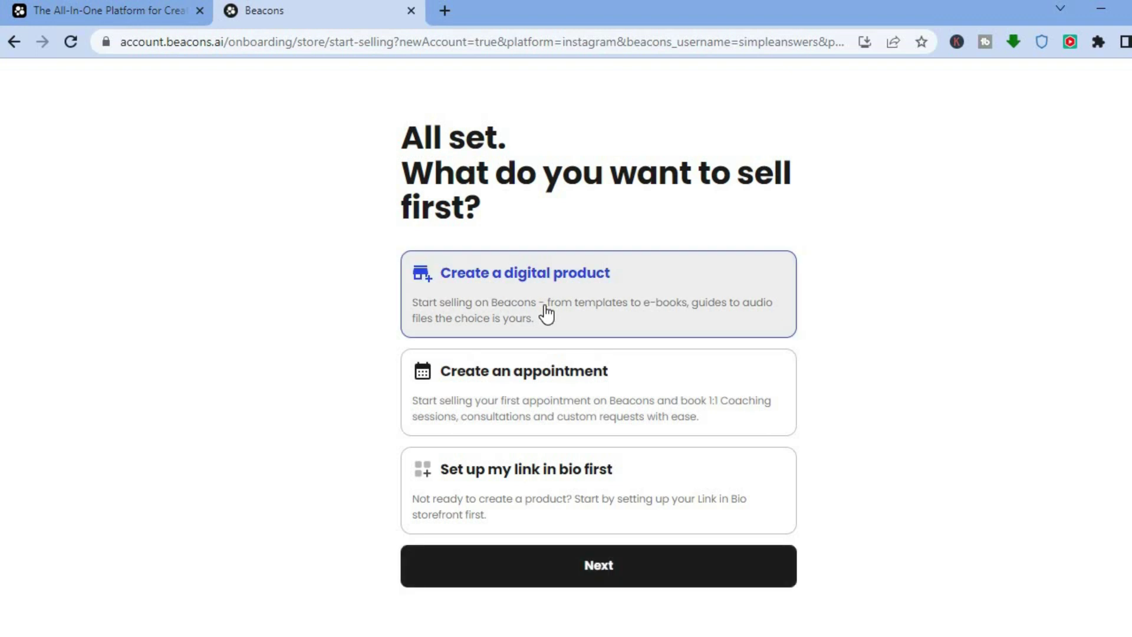
{"action": "left_click", "coordinate": [599, 565]}
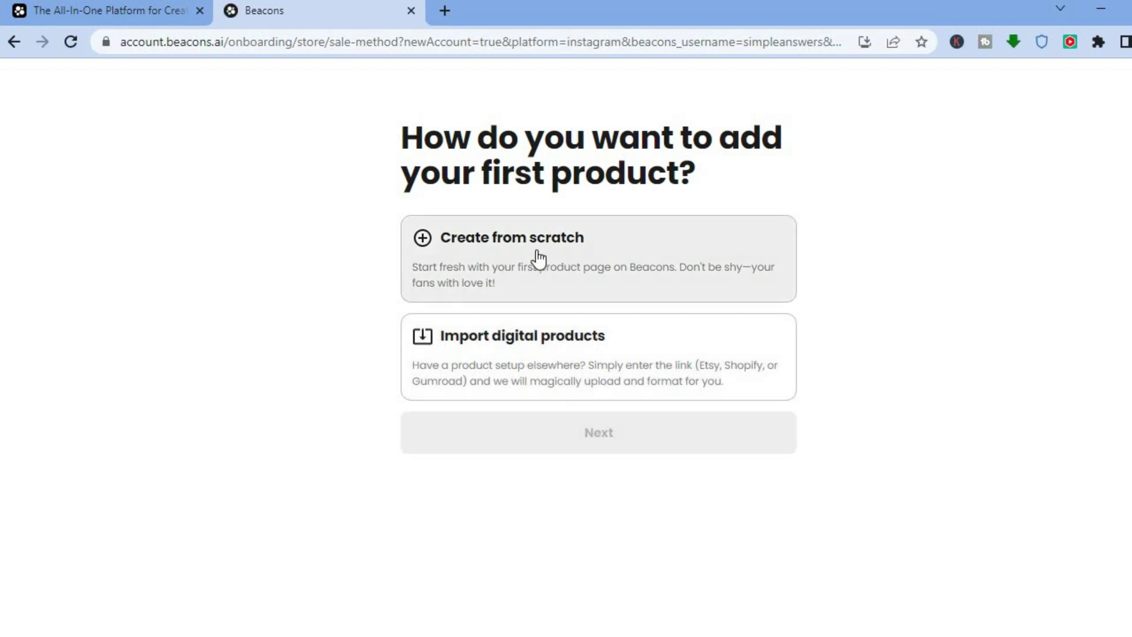
{"action": "left_click", "coordinate": [539, 258]}
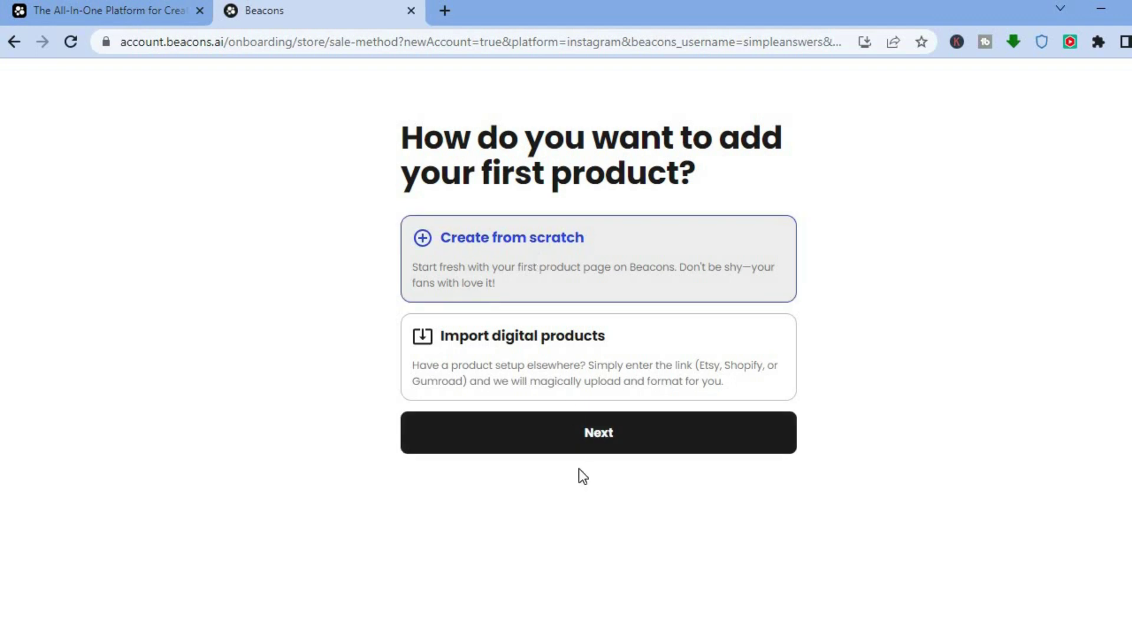
{"action": "left_click", "coordinate": [536, 442]}
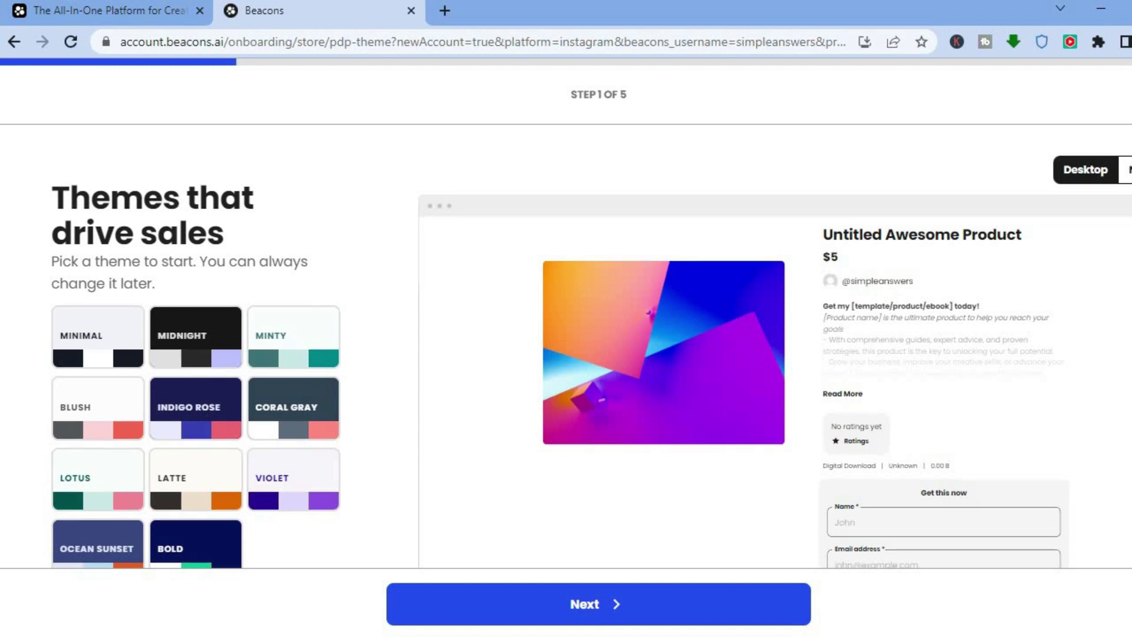
- Accept the preselected store theme and keep the product name Untitled Awesome Product with the $5 price
{"action": "scroll", "coordinate": [663, 354], "scroll_direction": "down", "scroll_amount": 3}
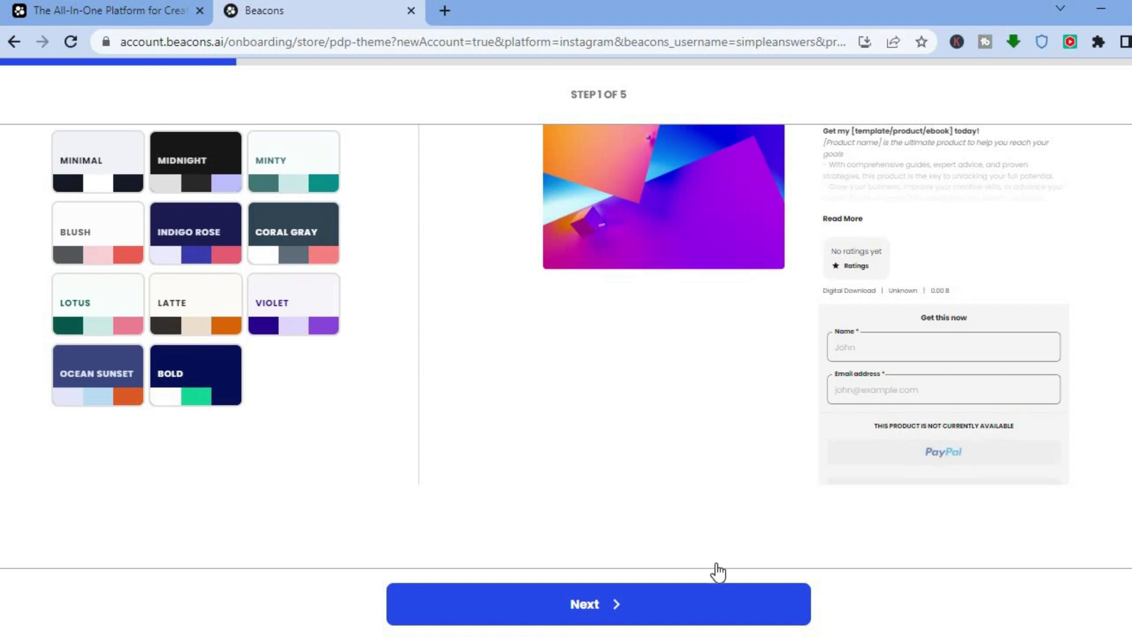
{"action": "left_click", "coordinate": [643, 621]}
{"action": "left_click", "coordinate": [643, 620]}
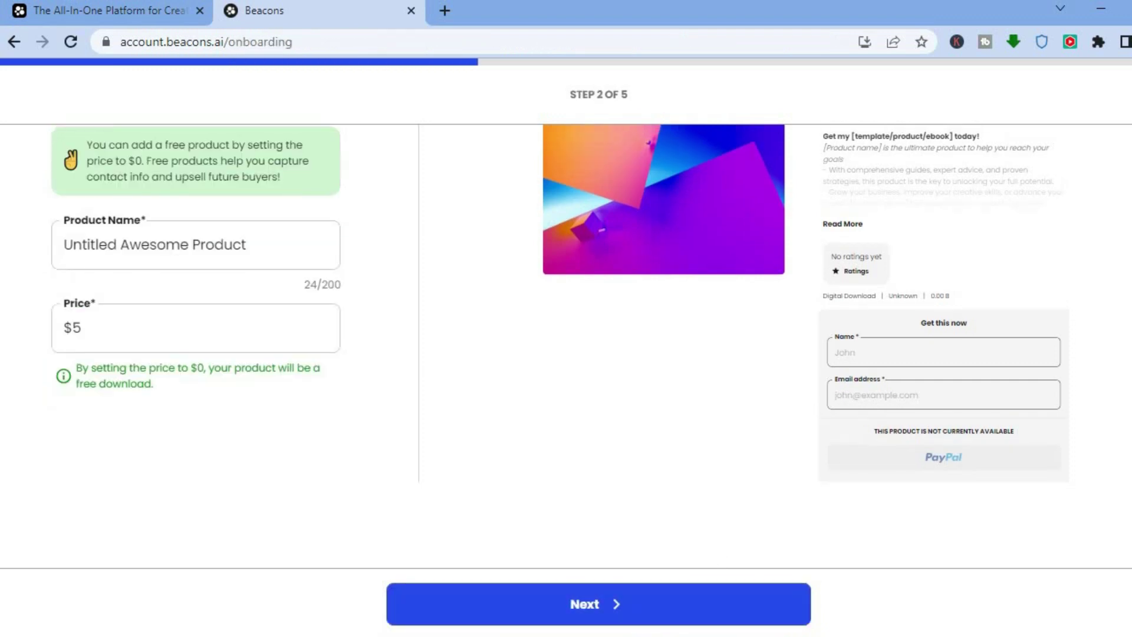
{"action": "scroll", "coordinate": [590, 342], "scroll_direction": "up", "scroll_amount": 3}
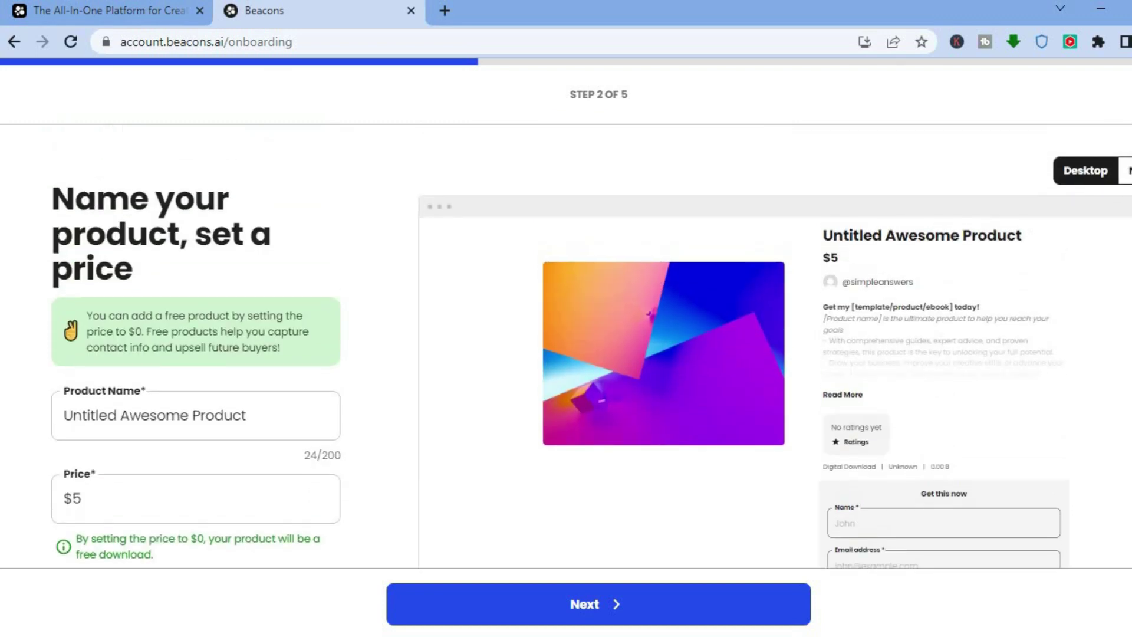
{"action": "scroll", "coordinate": [589, 342], "scroll_direction": "down", "scroll_amount": 1}
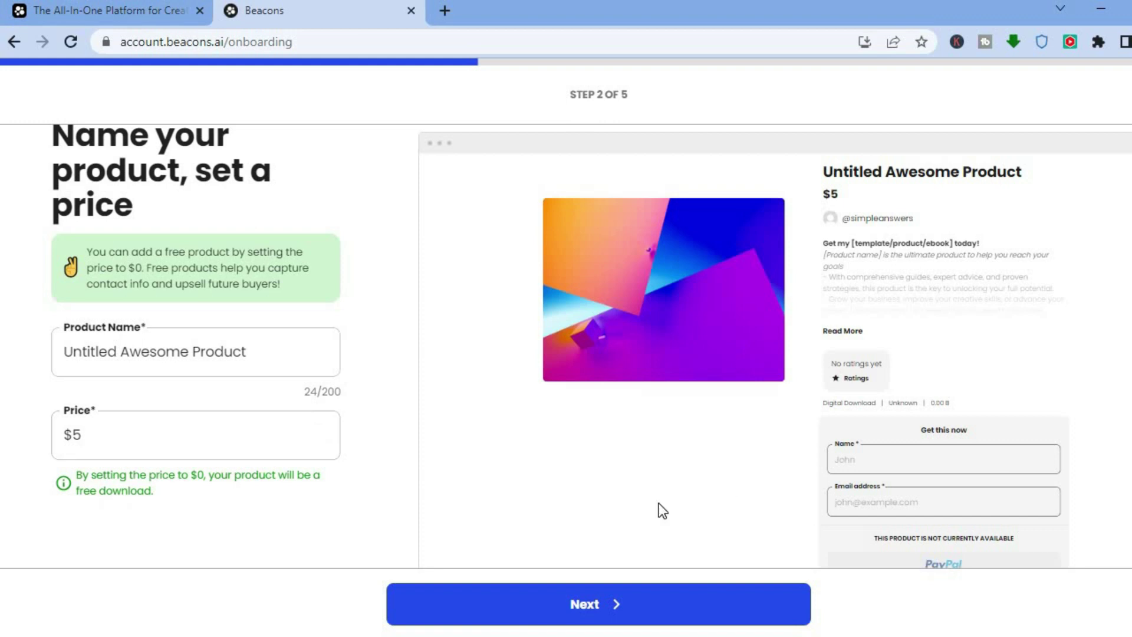
{"action": "left_click", "coordinate": [595, 602]}
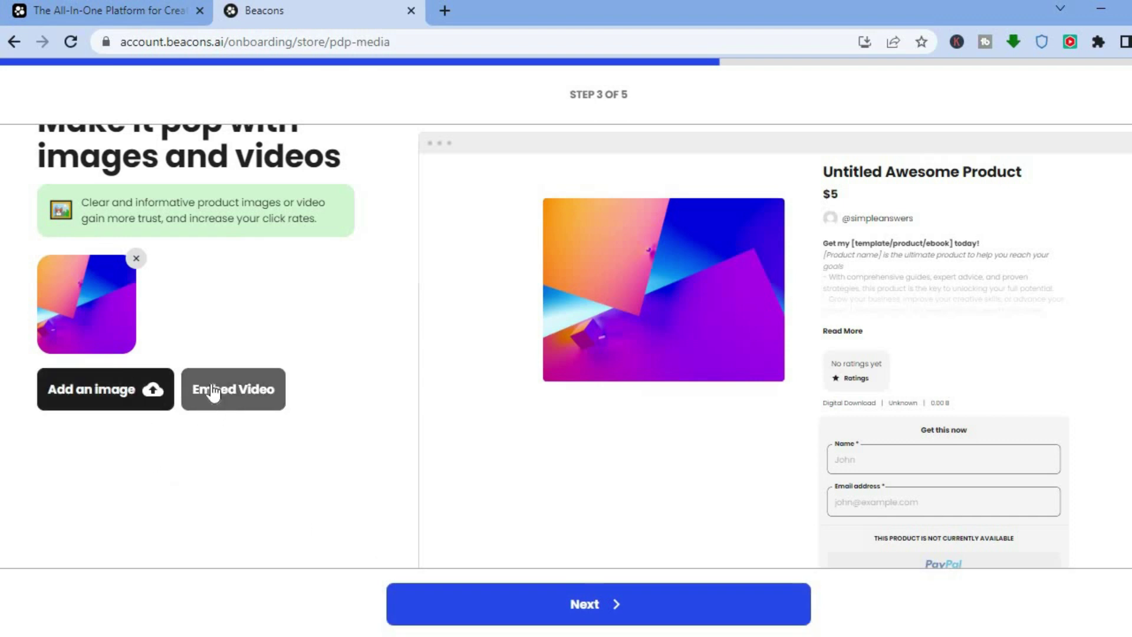
- Keep the default product image and description, and finish the product setup without uploading a file for buyers
{"action": "left_click", "coordinate": [474, 596]}
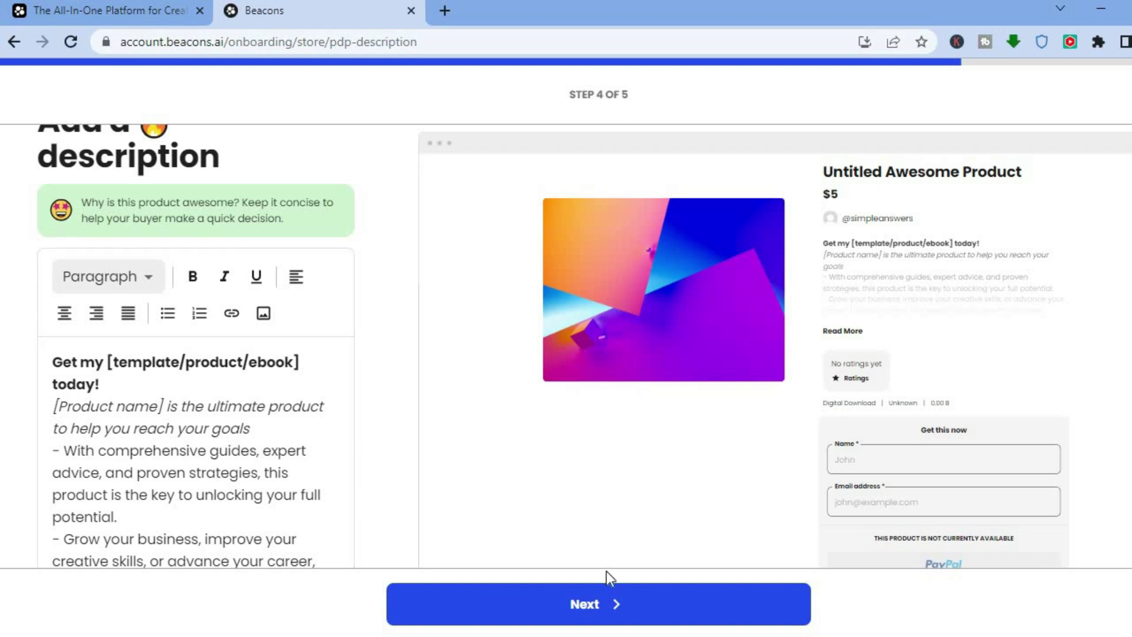
{"action": "left_click", "coordinate": [586, 595]}
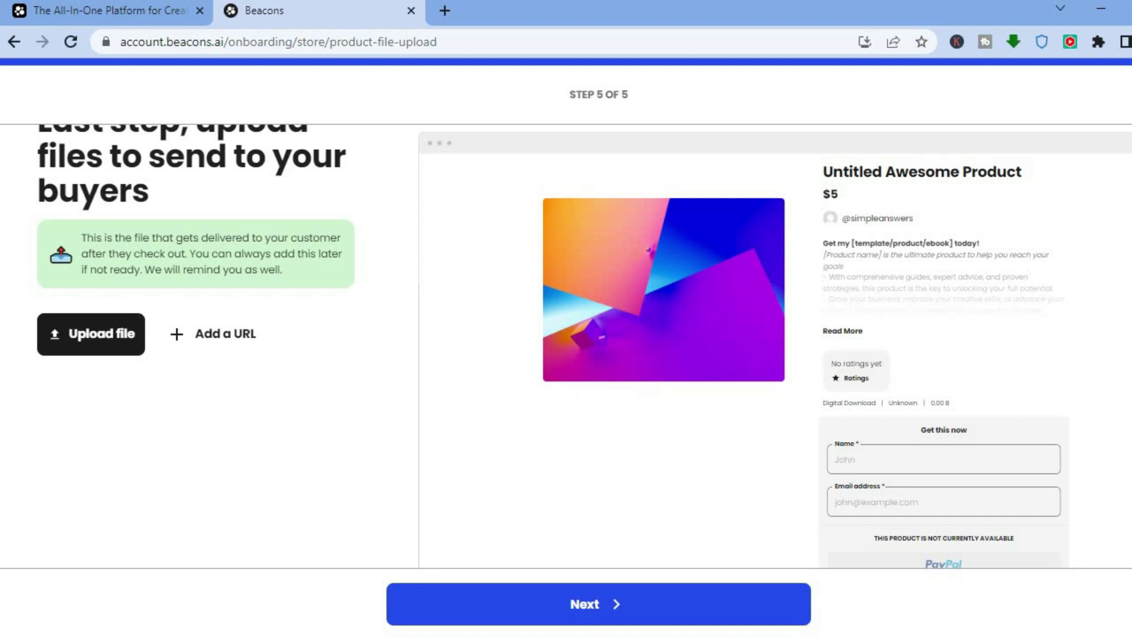
{"action": "scroll", "coordinate": [730, 307], "scroll_direction": "up", "scroll_amount": 2}
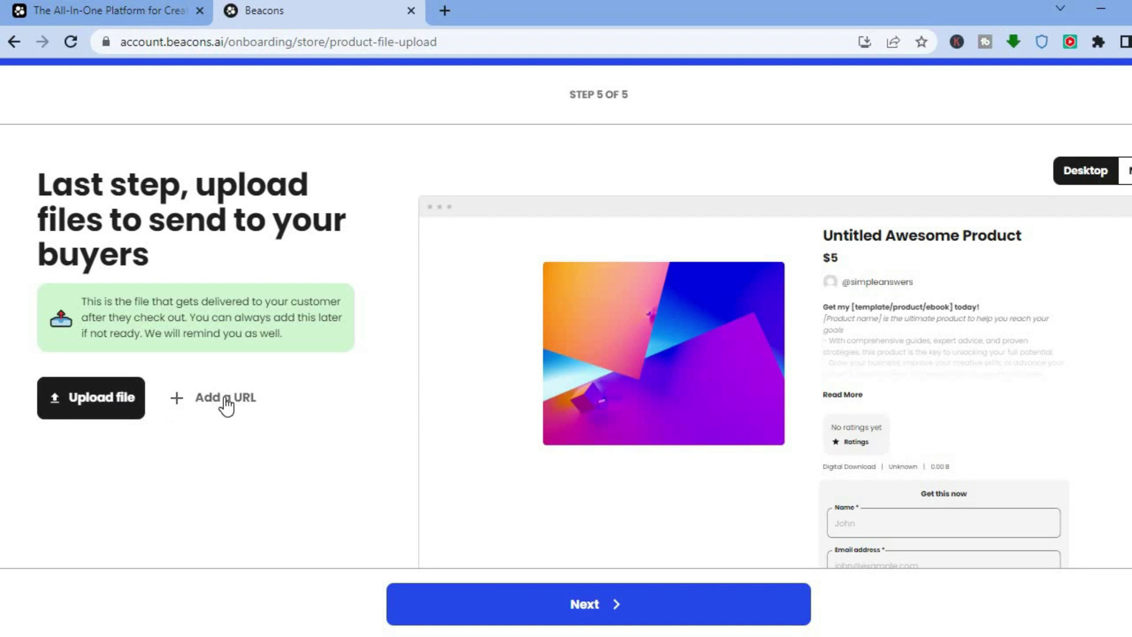
{"action": "left_click", "coordinate": [564, 614]}
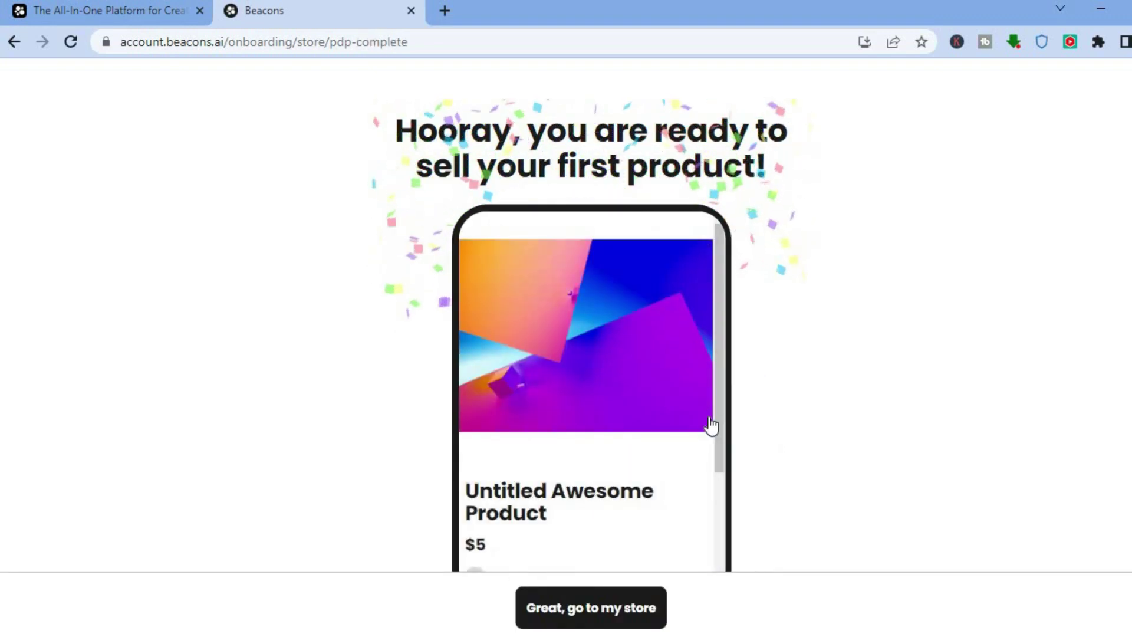
- Proceed to the store, decline the Store Pro upgrade, and dismiss the How it works introduction
{"action": "left_click", "coordinate": [630, 608]}
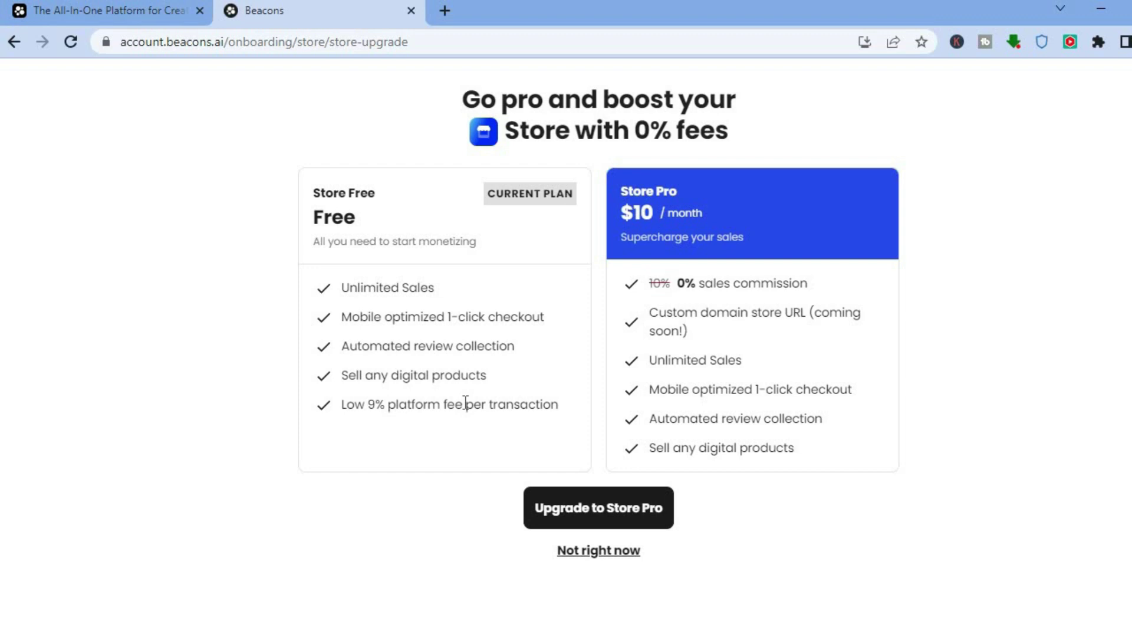
{"action": "left_click", "coordinate": [595, 551]}
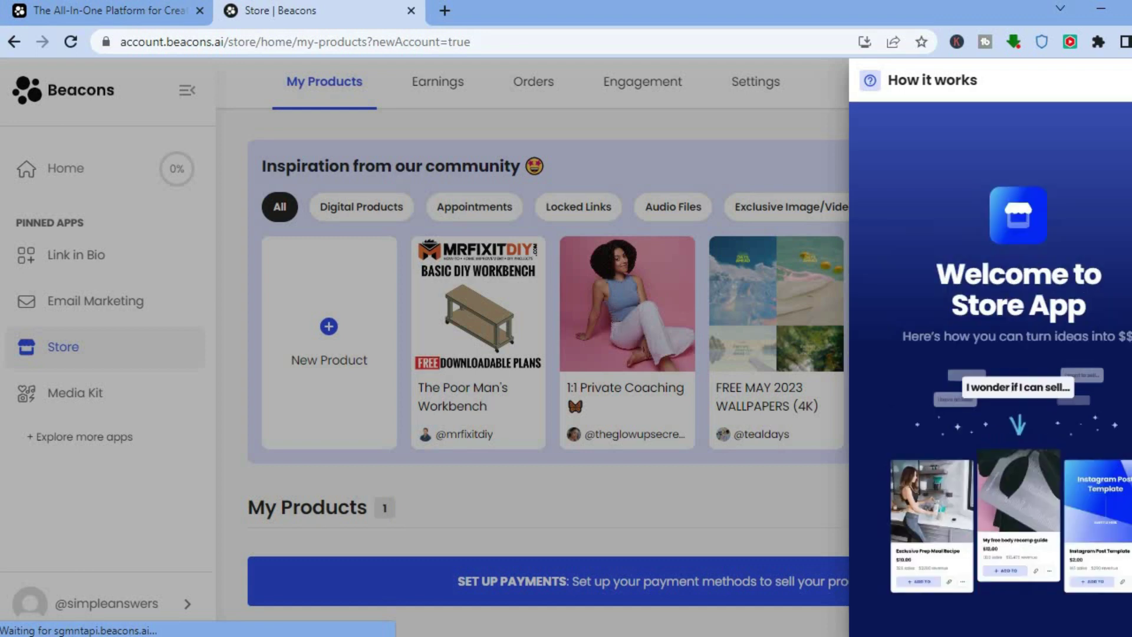
{"action": "key", "text": "Escape"}
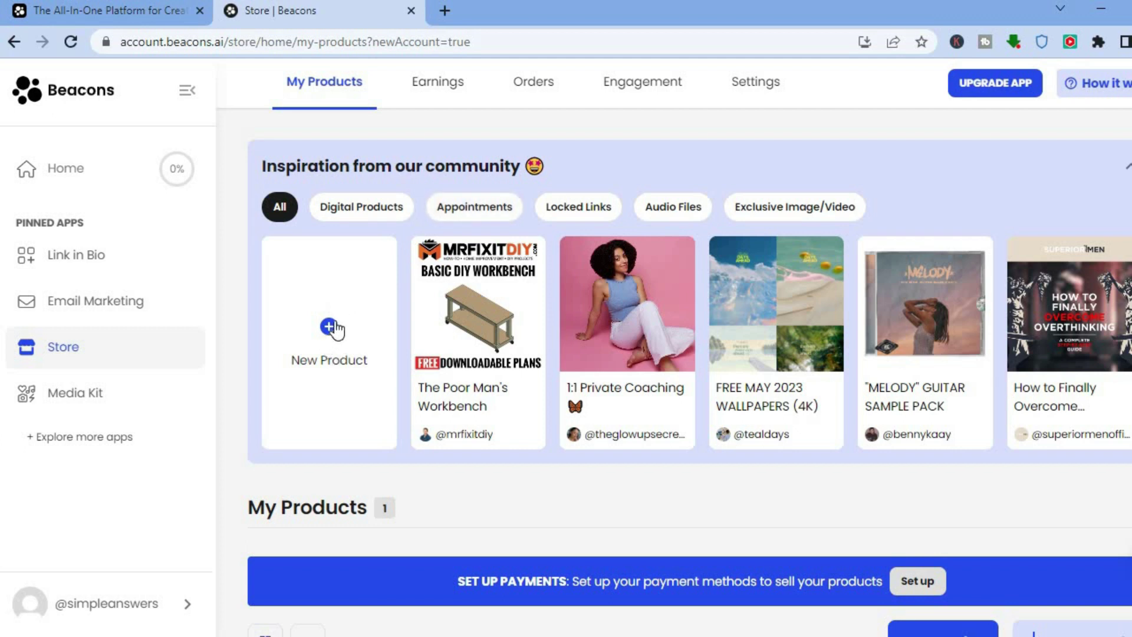
- Browse the community inspiration products in the Appointments and Locked Links categories
{"action": "left_click", "coordinate": [471, 208]}
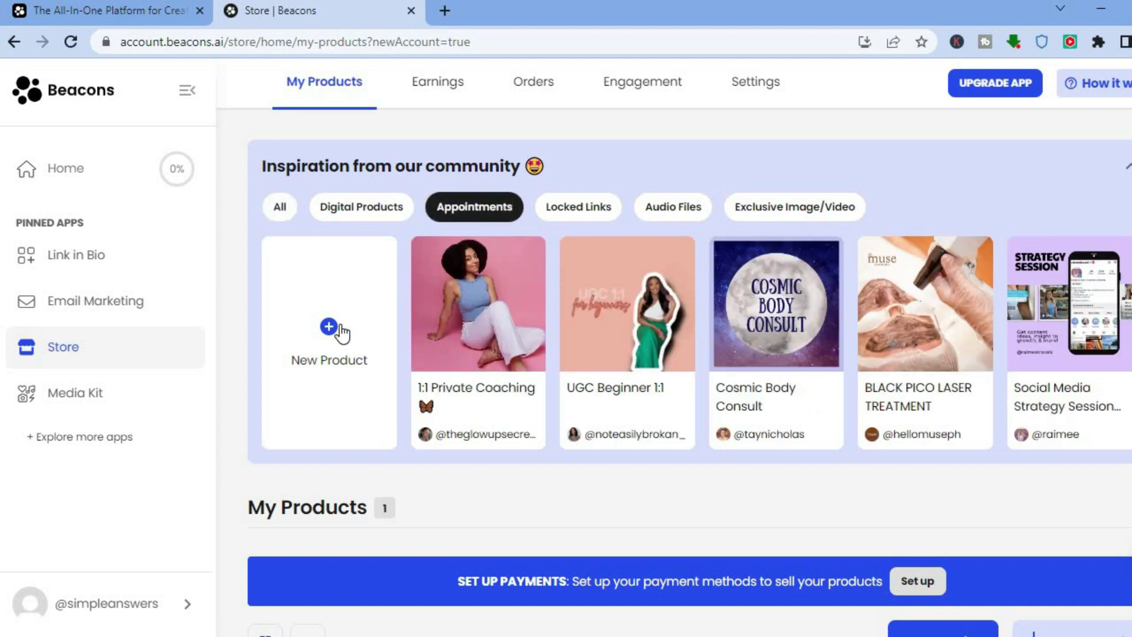
{"action": "left_click", "coordinate": [573, 208]}
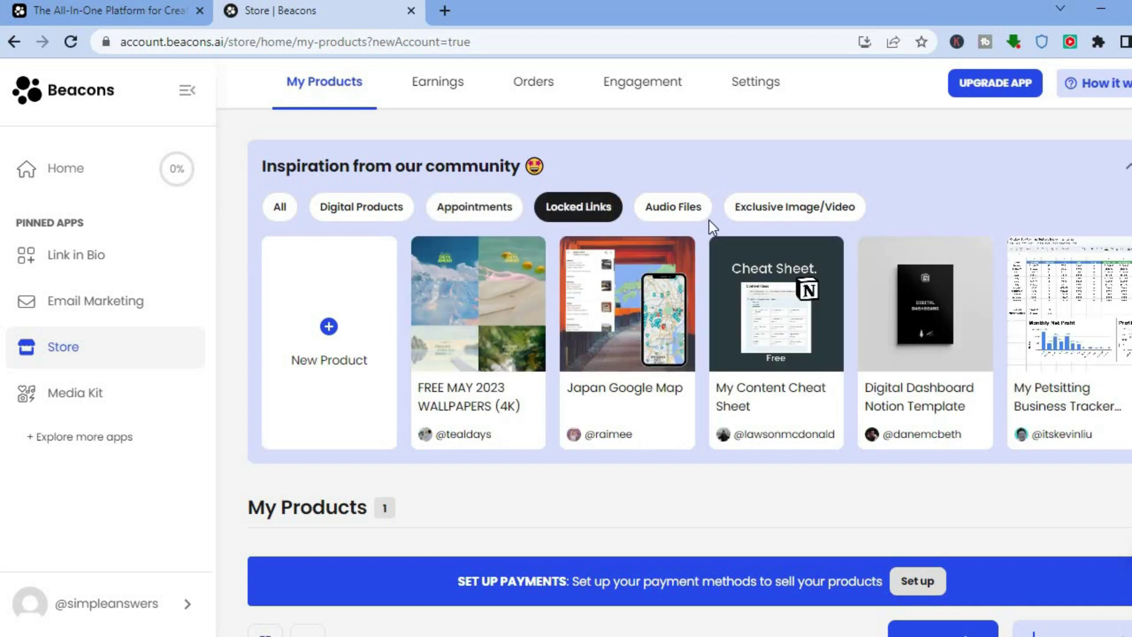
- Browse the community inspiration products in the Audio Files and Exclusive Image/Video categories
{"action": "left_click", "coordinate": [653, 208]}
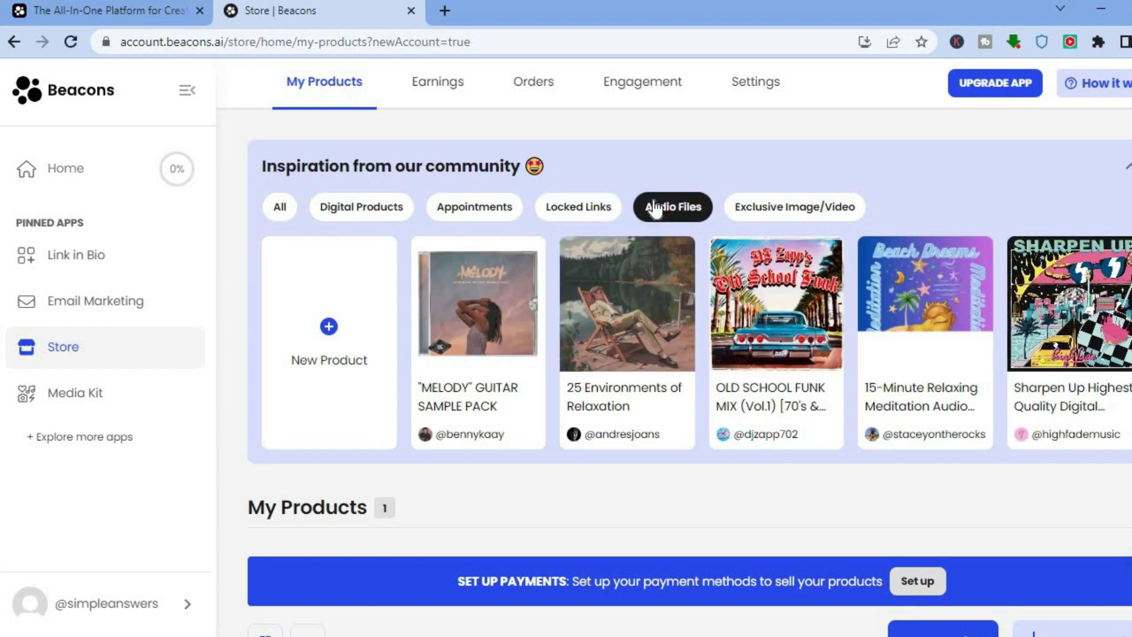
{"action": "left_click", "coordinate": [767, 203]}
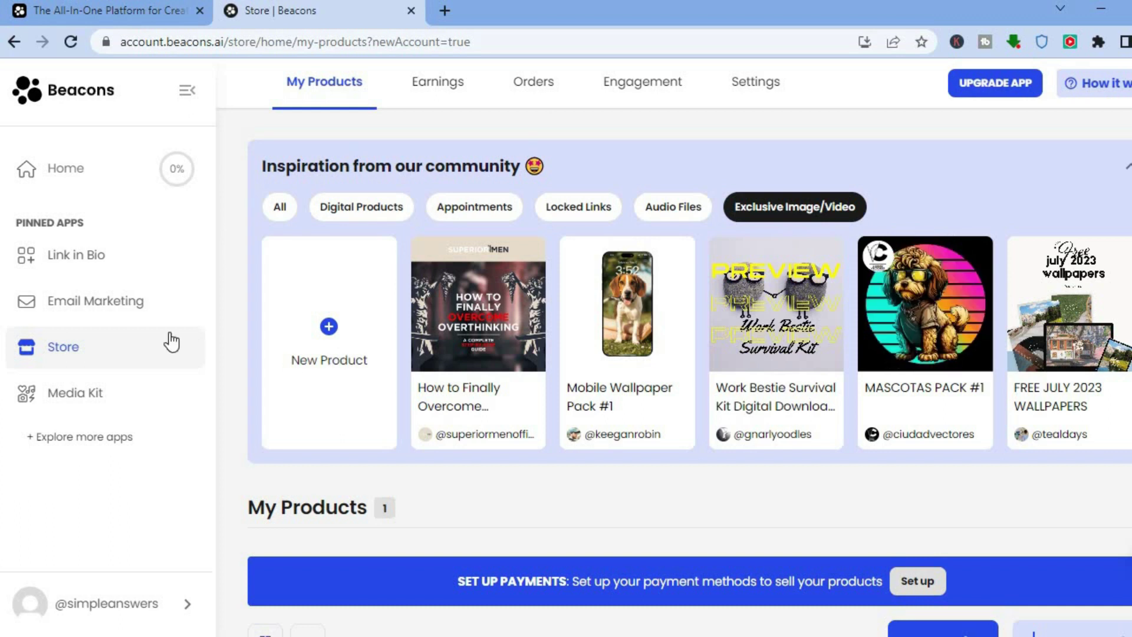
- Open the Email Marketing app and continue past the welcome email introduction to the color palette choices
{"action": "left_click", "coordinate": [121, 305]}
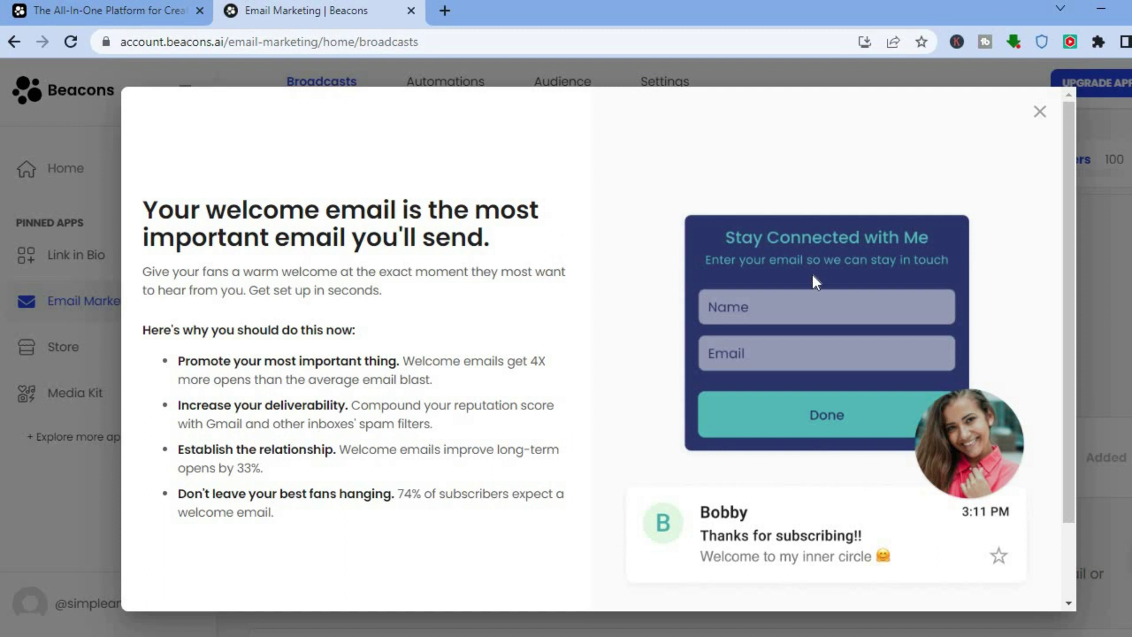
{"action": "left_click_drag", "start_coordinate": [1066, 386], "coordinate": [1067, 451]}
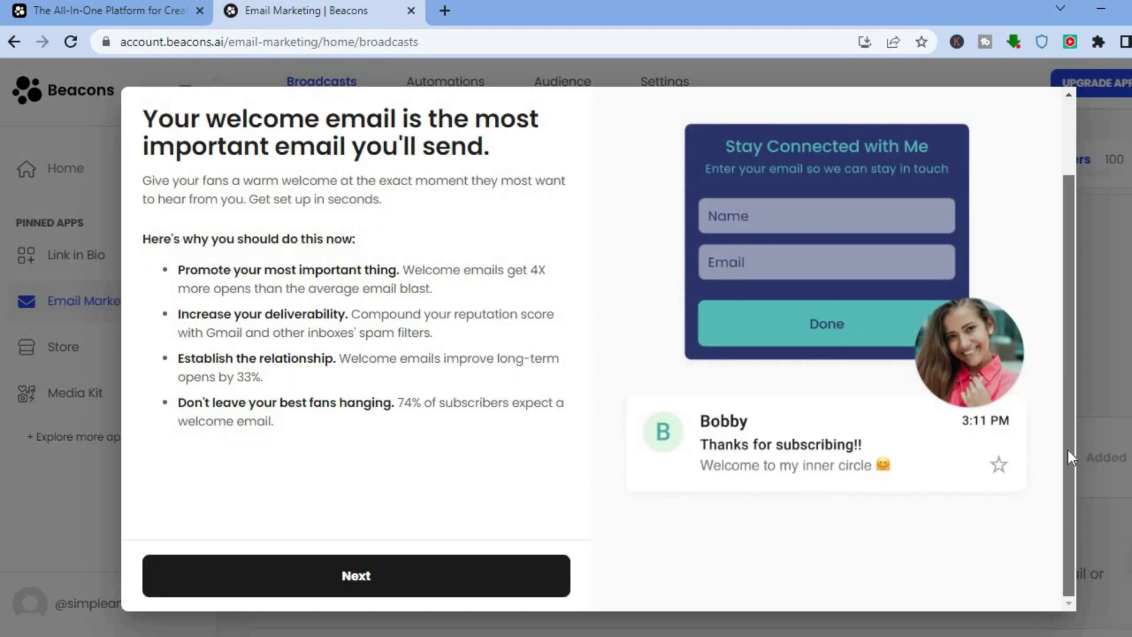
{"action": "left_click", "coordinate": [440, 581]}
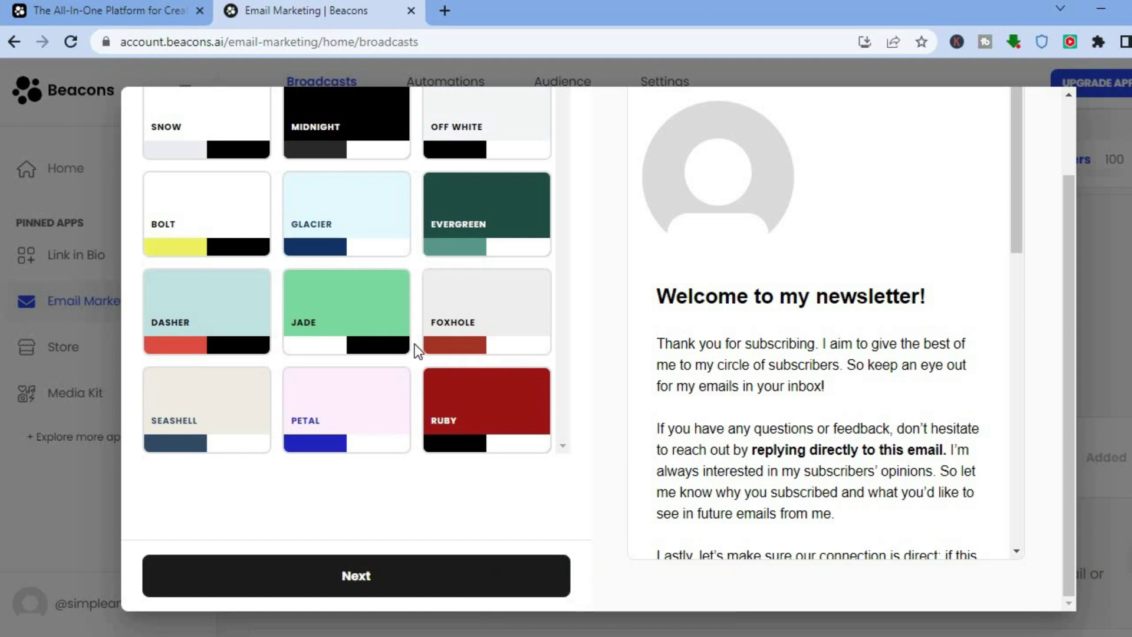
- Choose the Jade color palette for the welcome email, review the email preview, and continue to the enhancement options
{"action": "left_click", "coordinate": [324, 313]}
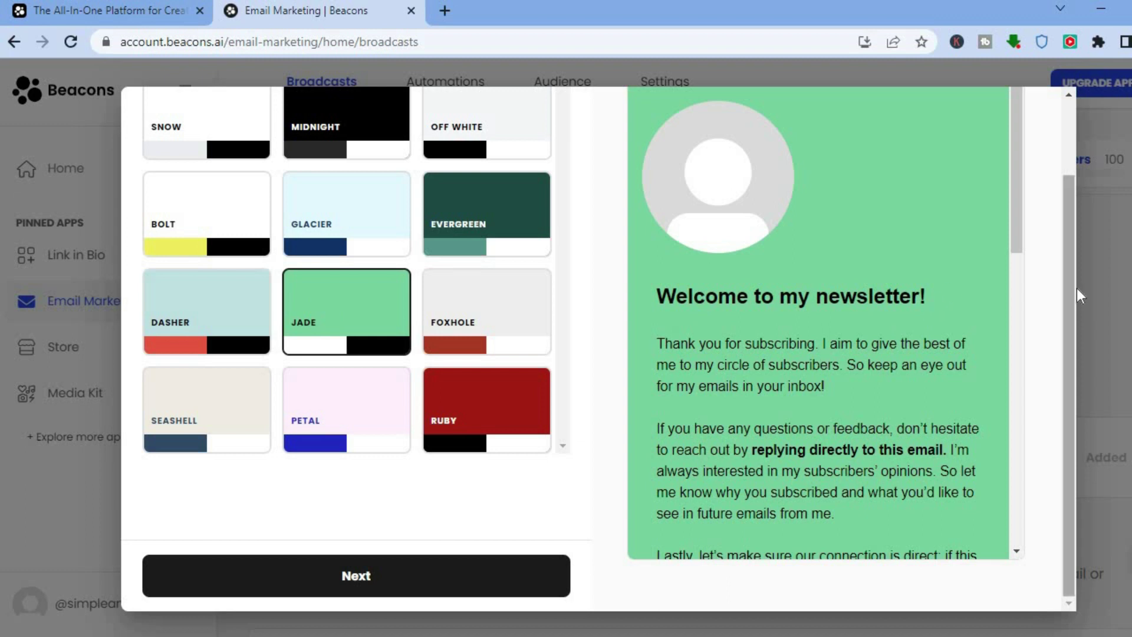
{"action": "left_click_drag", "start_coordinate": [1073, 289], "coordinate": [1071, 172]}
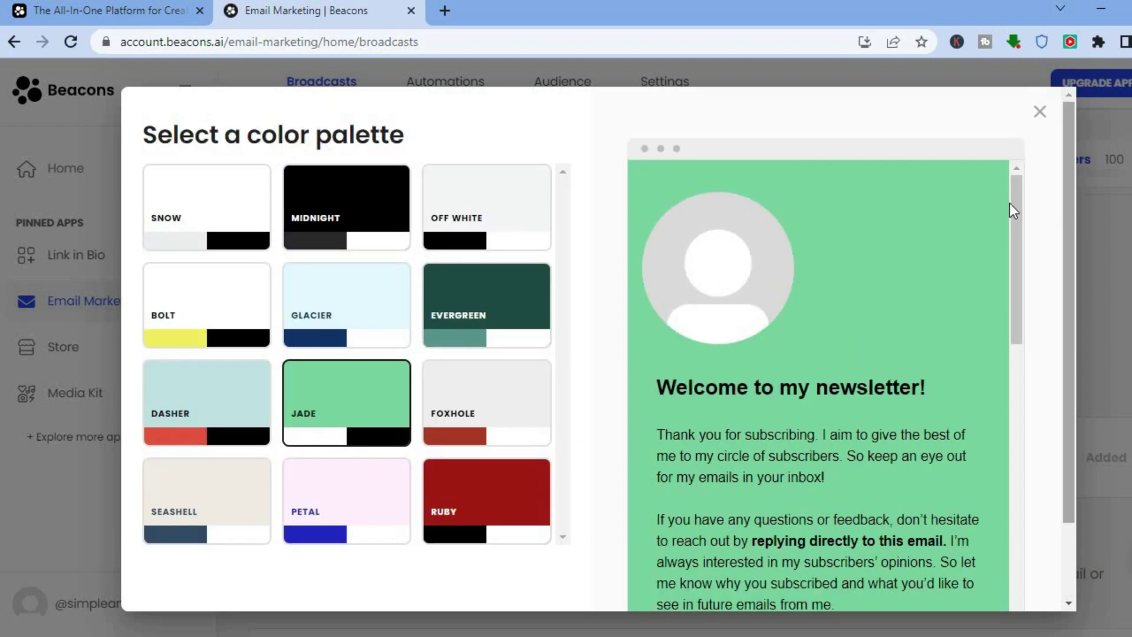
{"action": "left_click_drag", "start_coordinate": [1011, 202], "coordinate": [1009, 440]}
{"action": "scroll", "coordinate": [1010, 440], "scroll_direction": "down", "scroll_amount": 3}
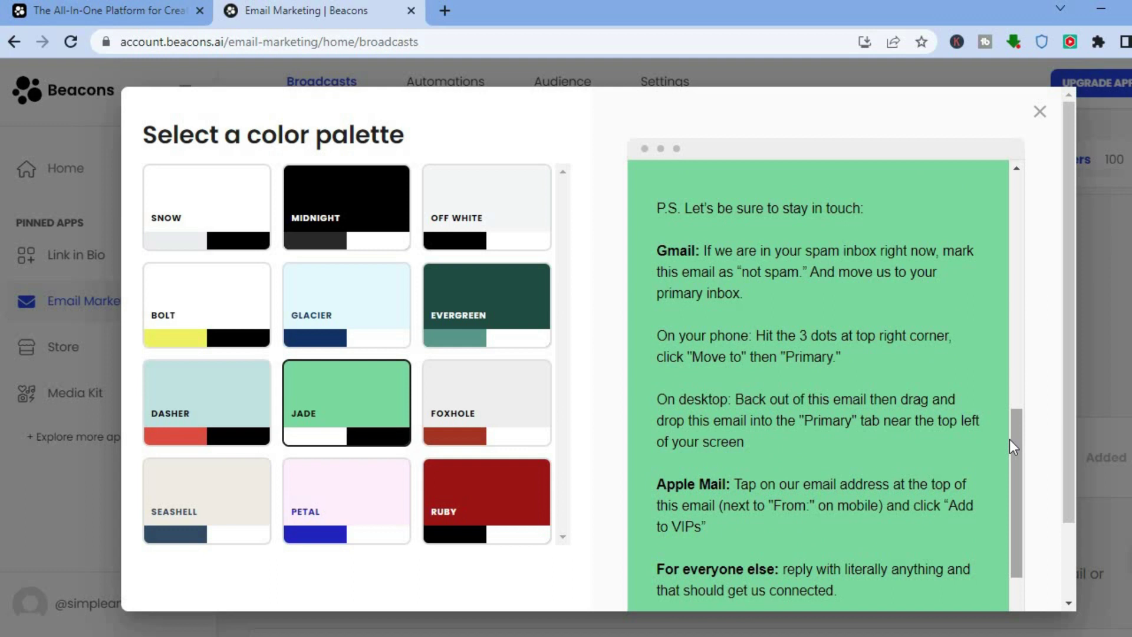
{"action": "left_click_drag", "start_coordinate": [1070, 412], "coordinate": [1069, 486]}
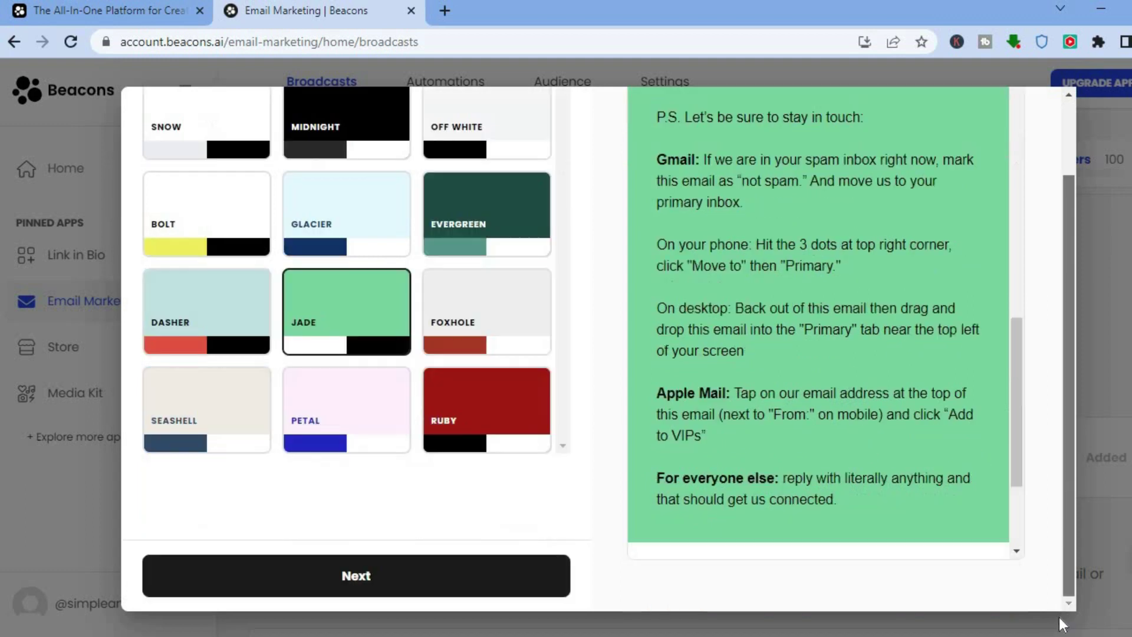
{"action": "left_click", "coordinate": [497, 584]}
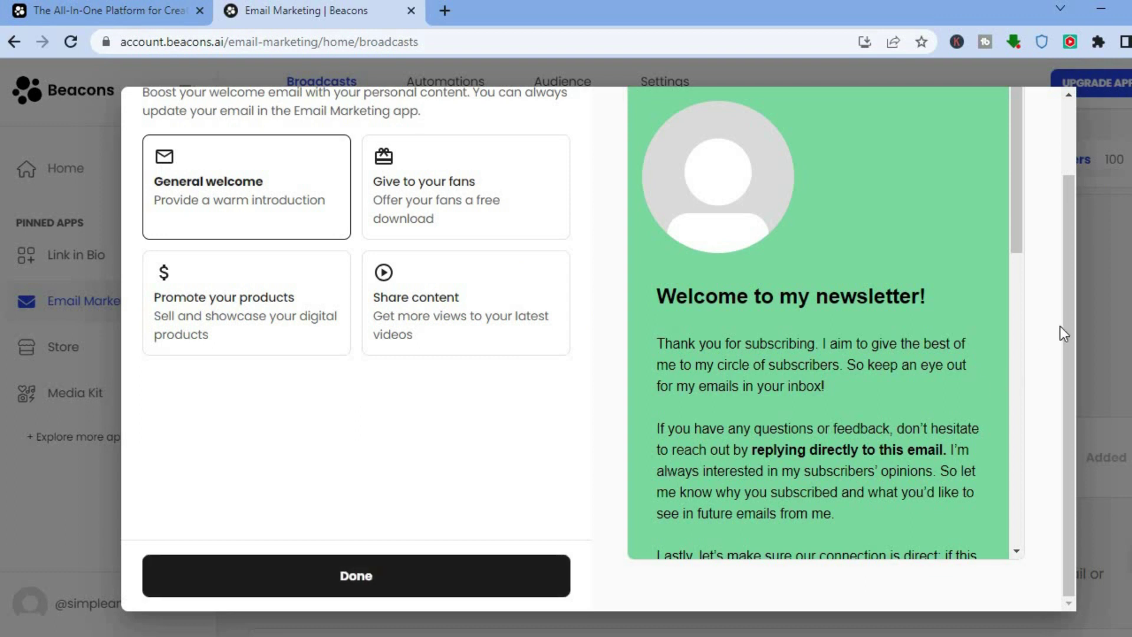
- Try the Give to your fans, Promote your products and Share content options for the welcome email, and close the setup without finishing
{"action": "left_click_drag", "start_coordinate": [1073, 259], "coordinate": [1071, 196]}
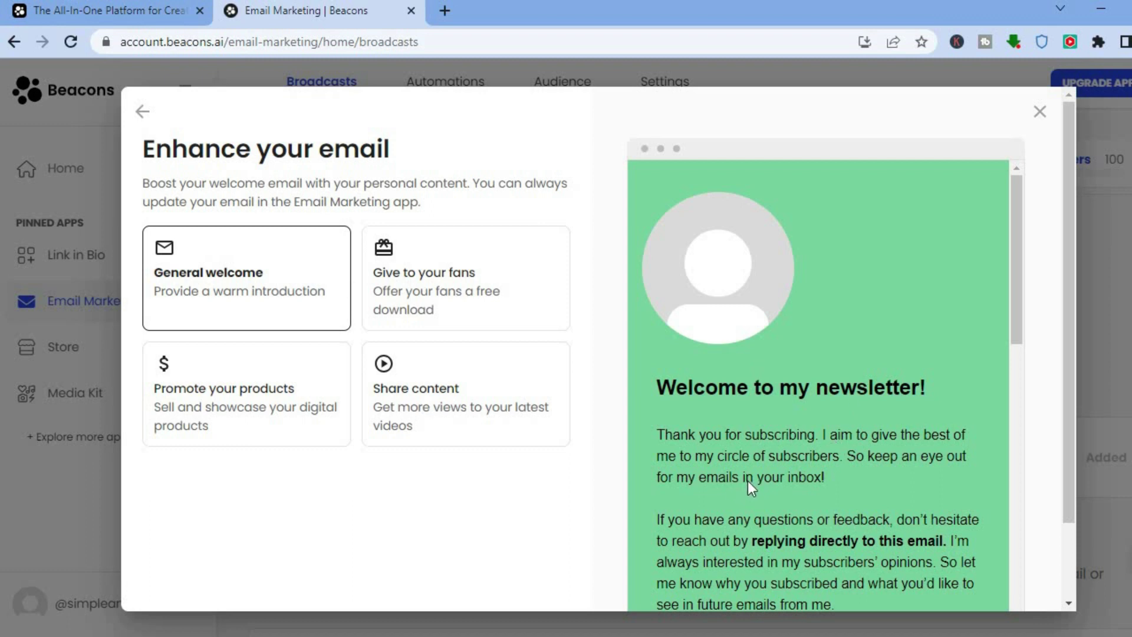
{"action": "left_click", "coordinate": [420, 311]}
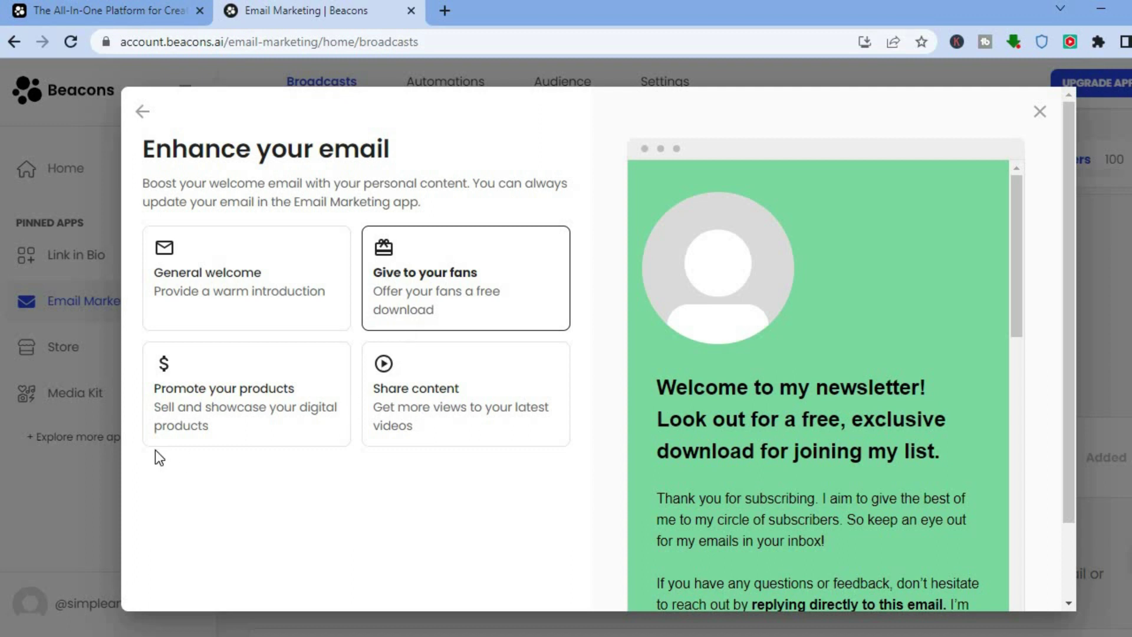
{"action": "left_click", "coordinate": [192, 426]}
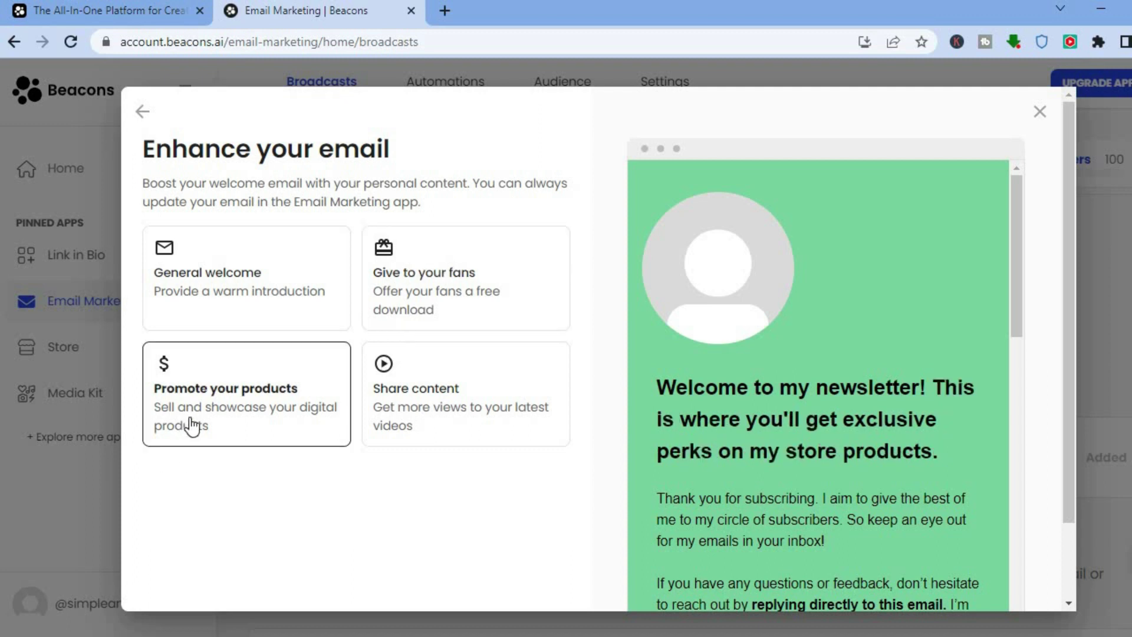
{"action": "left_click", "coordinate": [468, 411]}
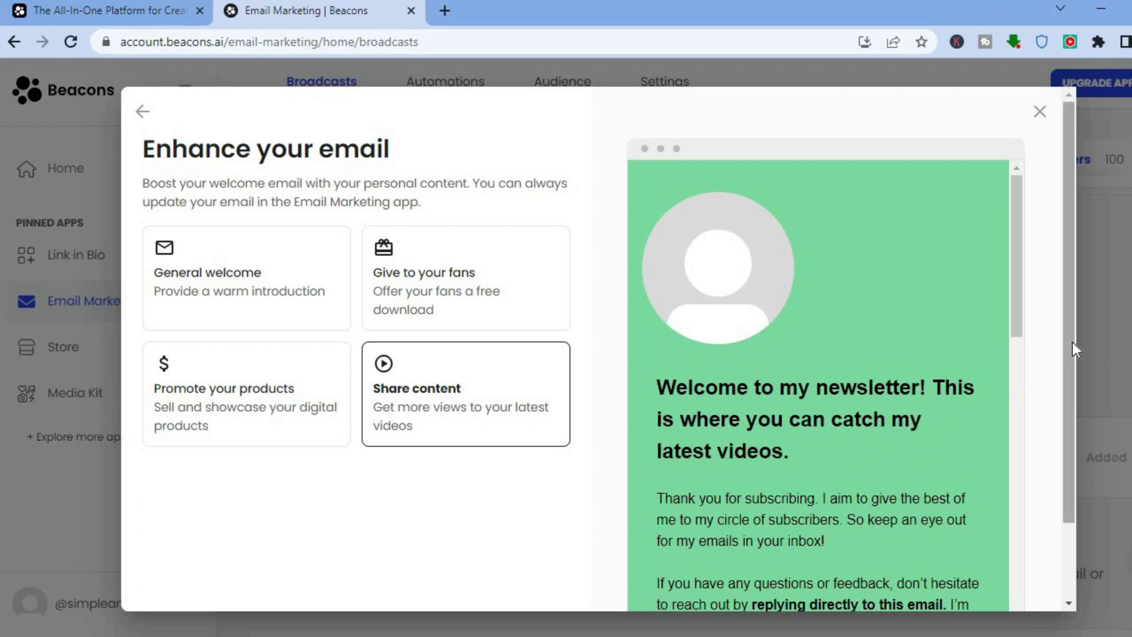
{"action": "left_click_drag", "start_coordinate": [1071, 342], "coordinate": [1071, 574]}
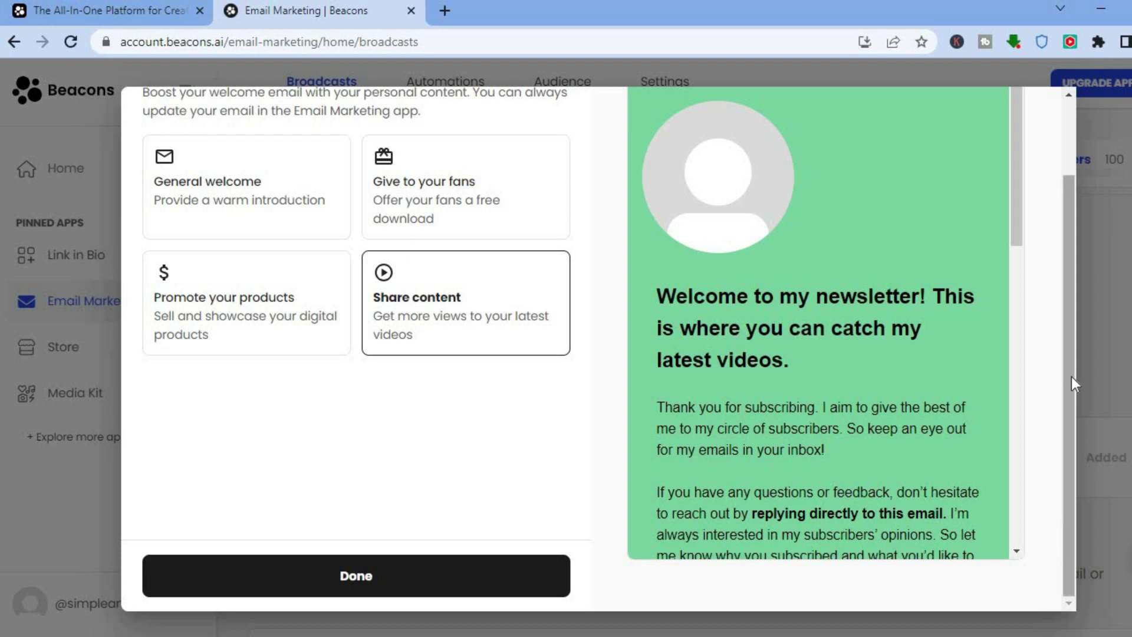
{"action": "scroll", "coordinate": [1071, 377], "scroll_direction": "up", "scroll_amount": 2}
{"action": "left_click", "coordinate": [1041, 112]}
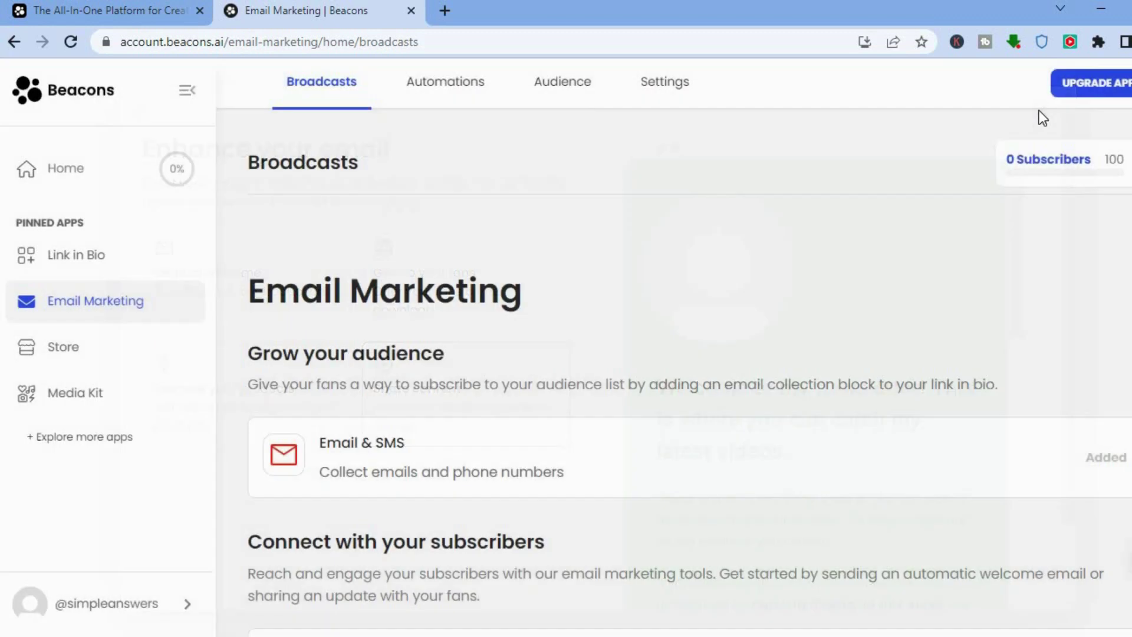
- Revisit the Store app, and review the Link in Bio page's blocks and its full phone preview
{"action": "left_click", "coordinate": [100, 364]}
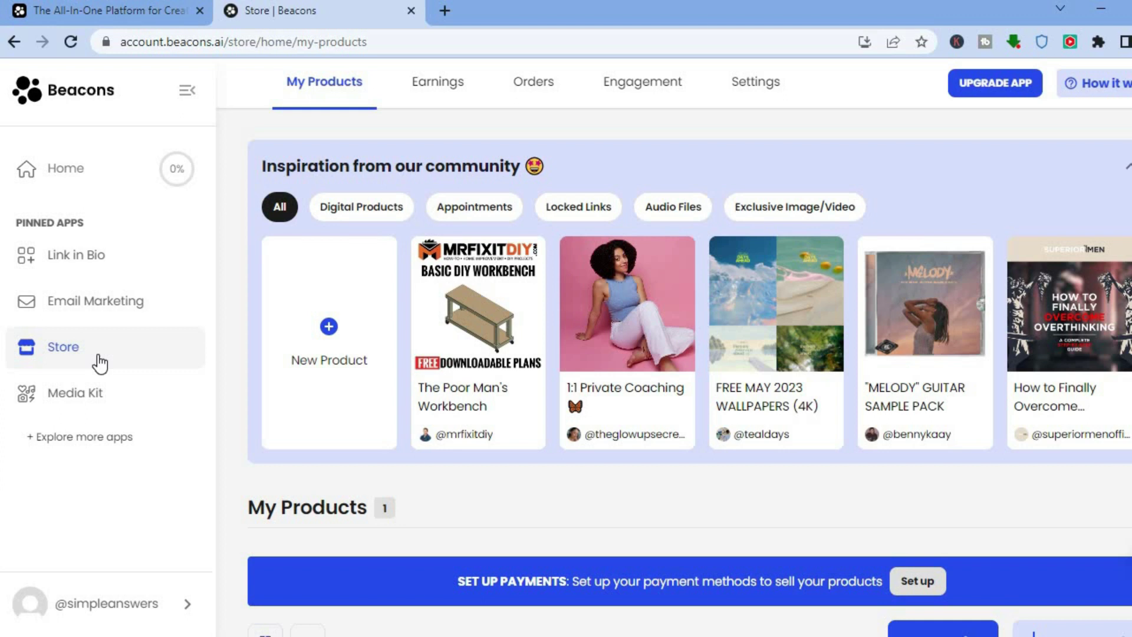
{"action": "left_click", "coordinate": [71, 256]}
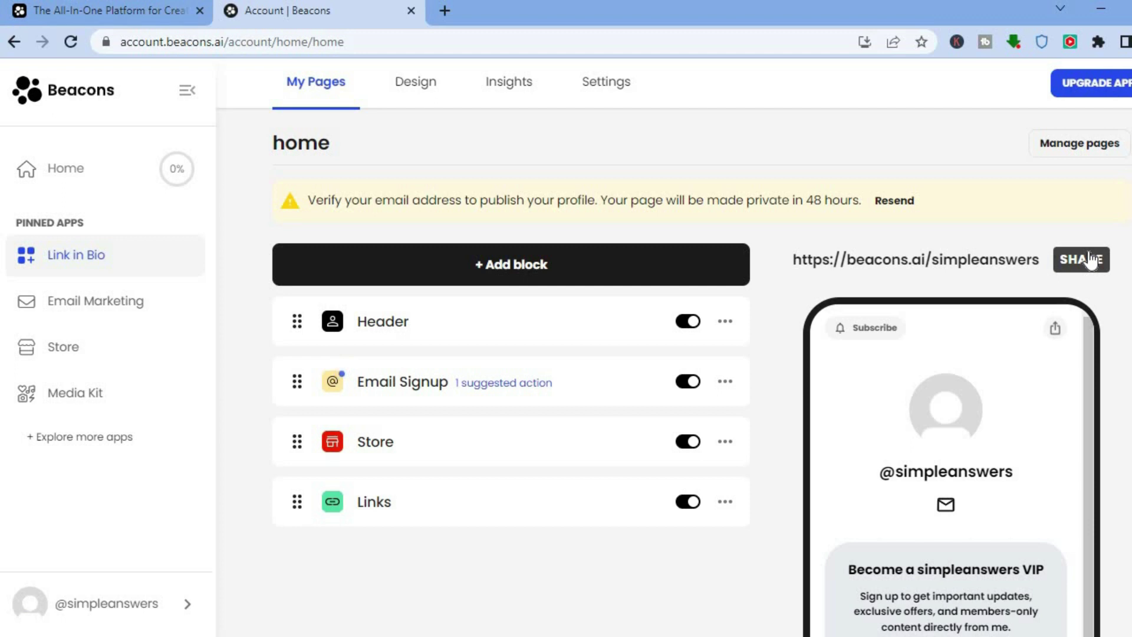
{"action": "scroll", "coordinate": [937, 280], "scroll_direction": "down", "scroll_amount": 2}
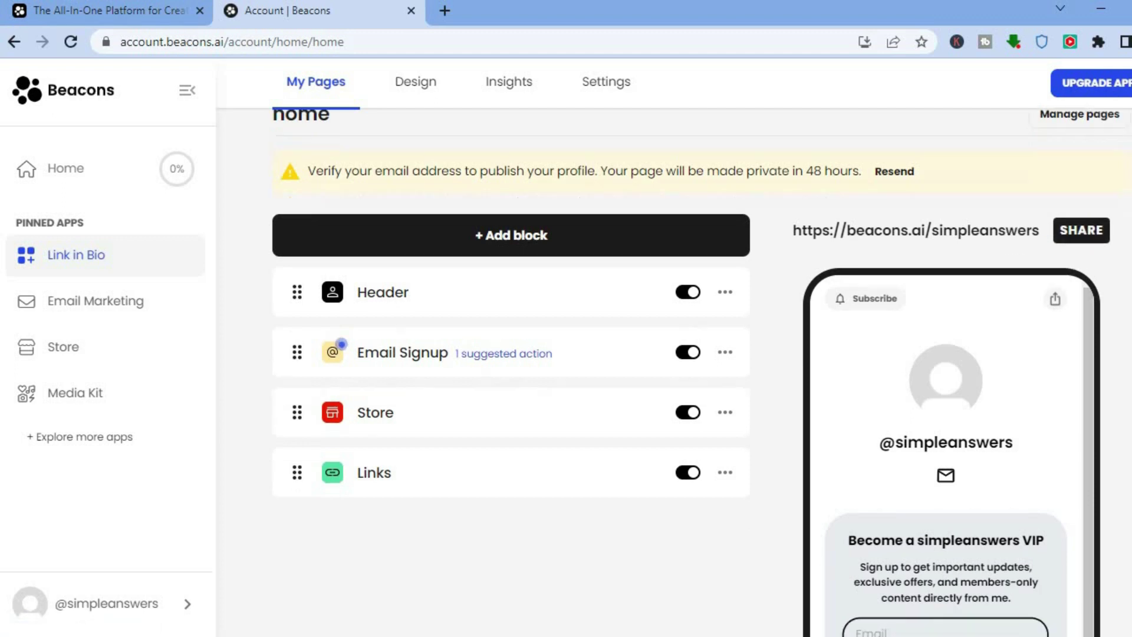
{"action": "scroll", "coordinate": [702, 372], "scroll_direction": "down", "scroll_amount": 1}
{"action": "scroll", "coordinate": [687, 371], "scroll_direction": "down", "scroll_amount": 2}
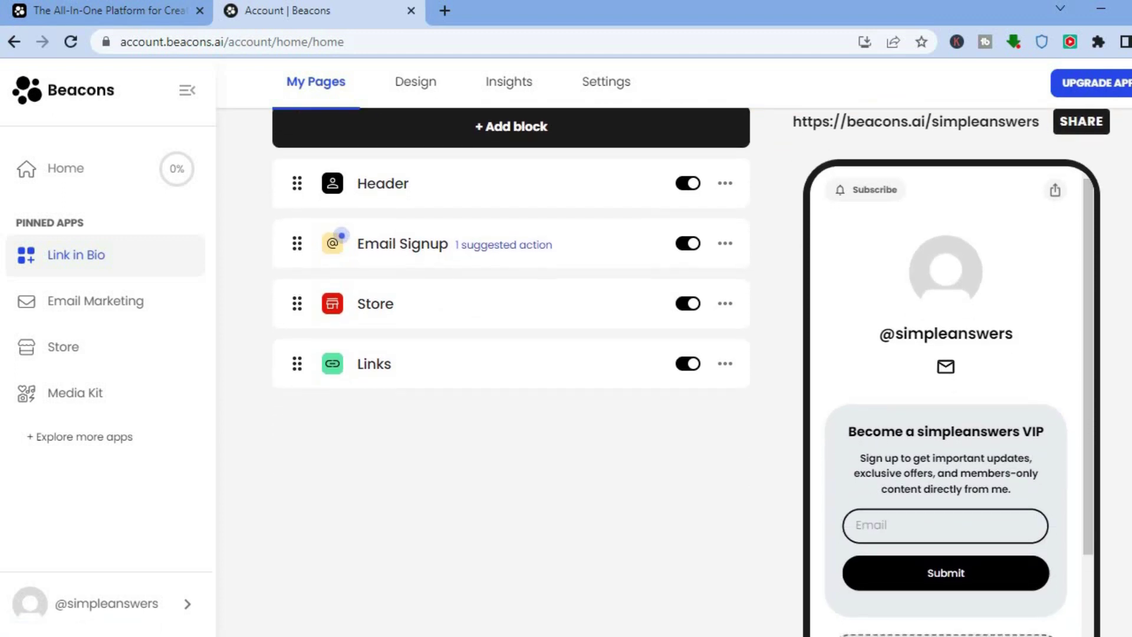
{"action": "scroll", "coordinate": [687, 371], "scroll_direction": "down", "scroll_amount": 1}
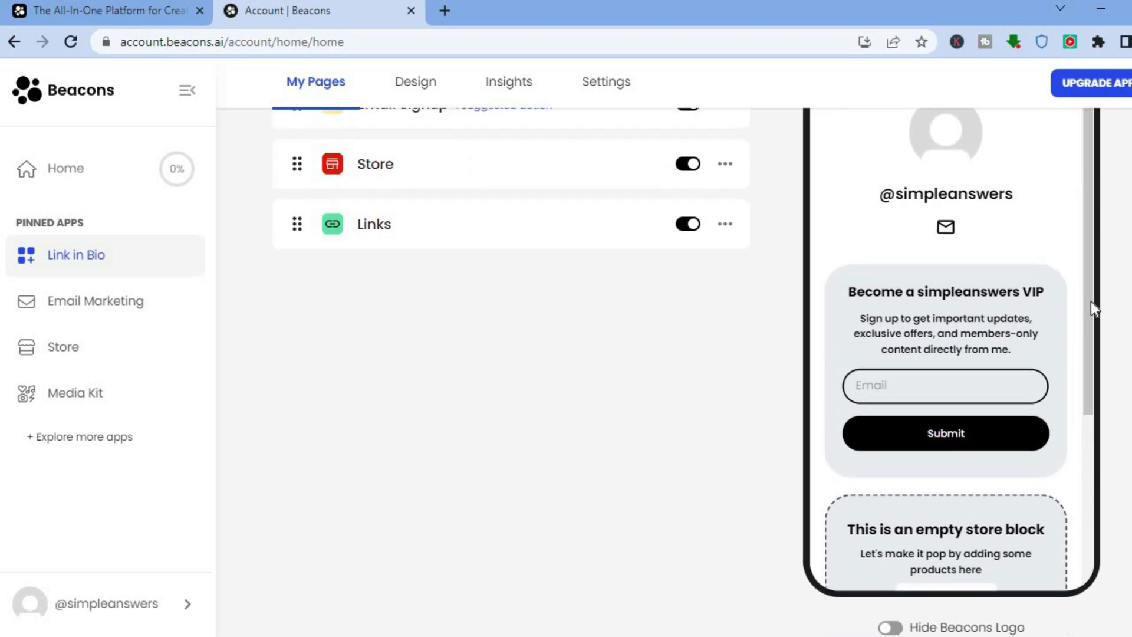
{"action": "left_click_drag", "start_coordinate": [1091, 302], "coordinate": [1089, 509]}
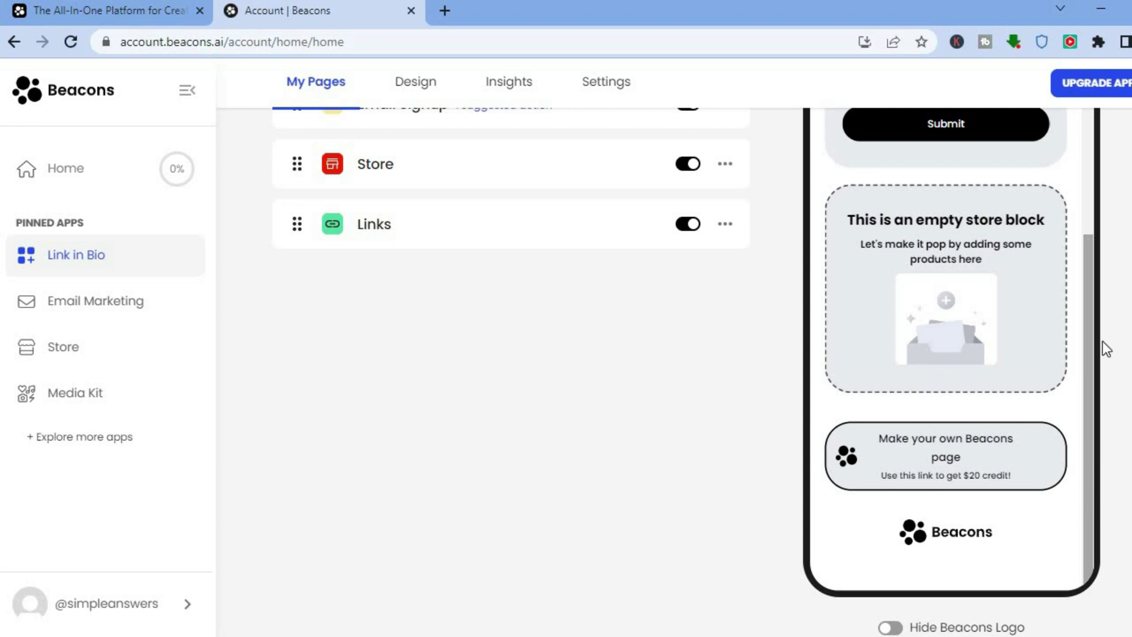
- View the Design themes and the Insights page of the Link in Bio app
{"action": "left_click", "coordinate": [432, 83]}
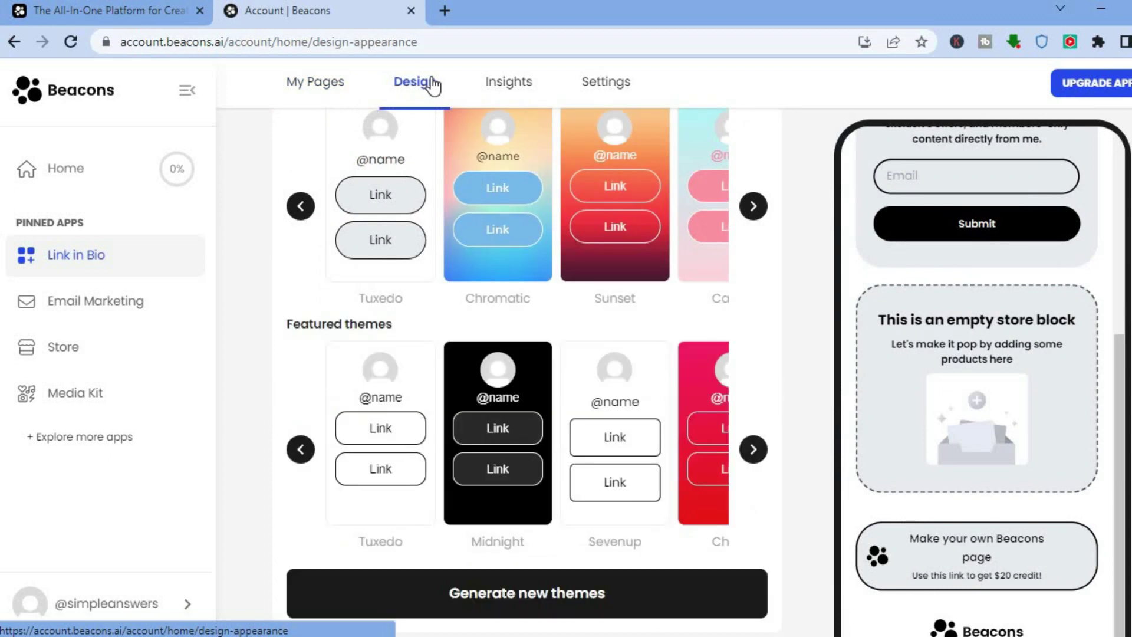
{"action": "left_click", "coordinate": [511, 83]}
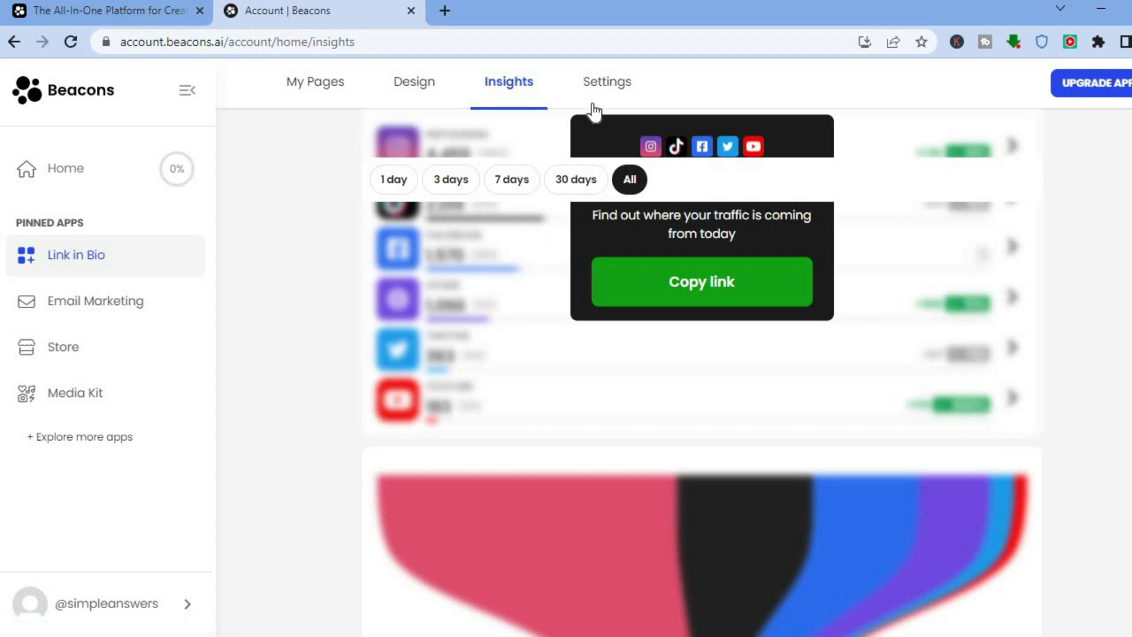
- Examine the Link in Bio settings, including domain, download storage, sensitive content, branding, site title and custom marketing features
{"action": "left_click", "coordinate": [605, 85]}
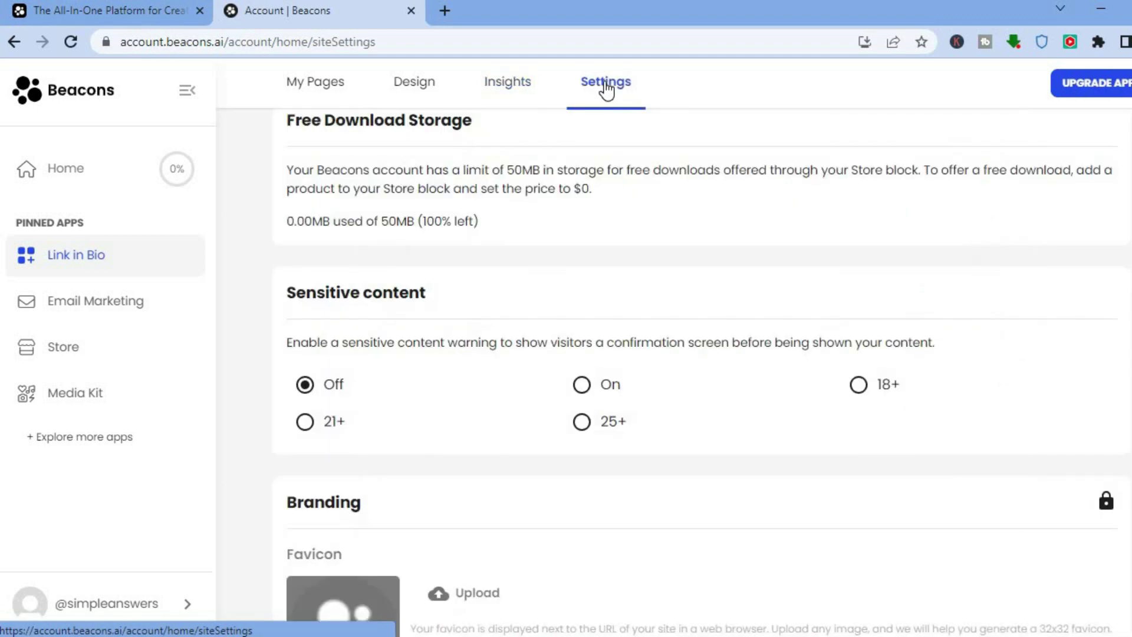
{"action": "scroll", "coordinate": [605, 90], "scroll_direction": "up", "scroll_amount": 4}
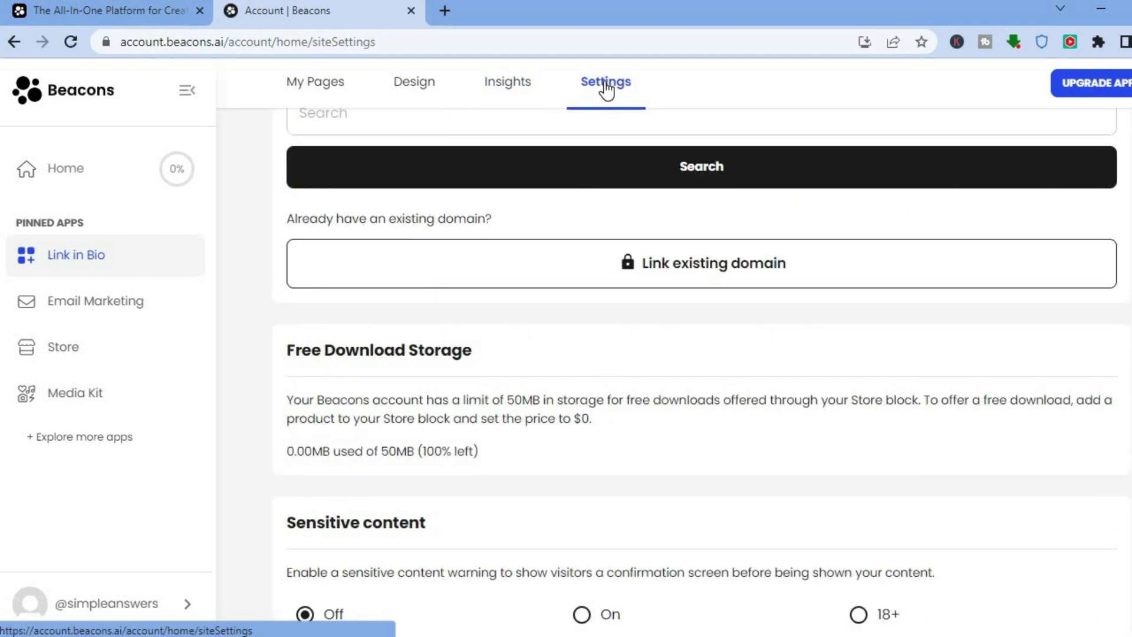
{"action": "scroll", "coordinate": [702, 370], "scroll_direction": "up", "scroll_amount": 10}
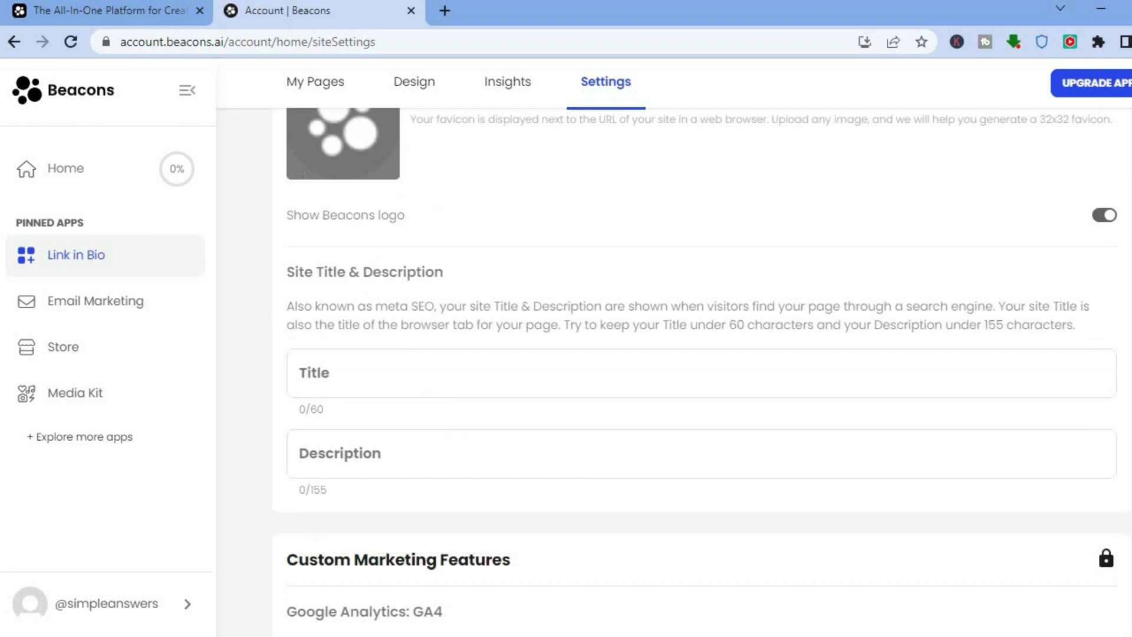
{"action": "scroll", "coordinate": [702, 370], "scroll_direction": "down", "scroll_amount": 10}
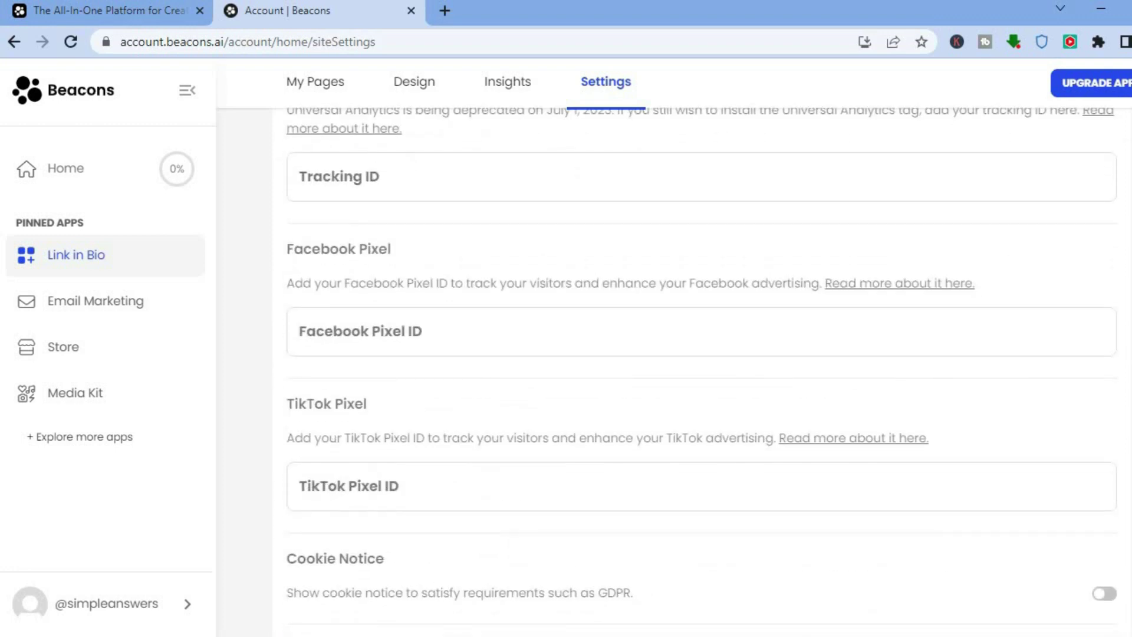
{"action": "scroll", "coordinate": [702, 370], "scroll_direction": "down", "scroll_amount": 2}
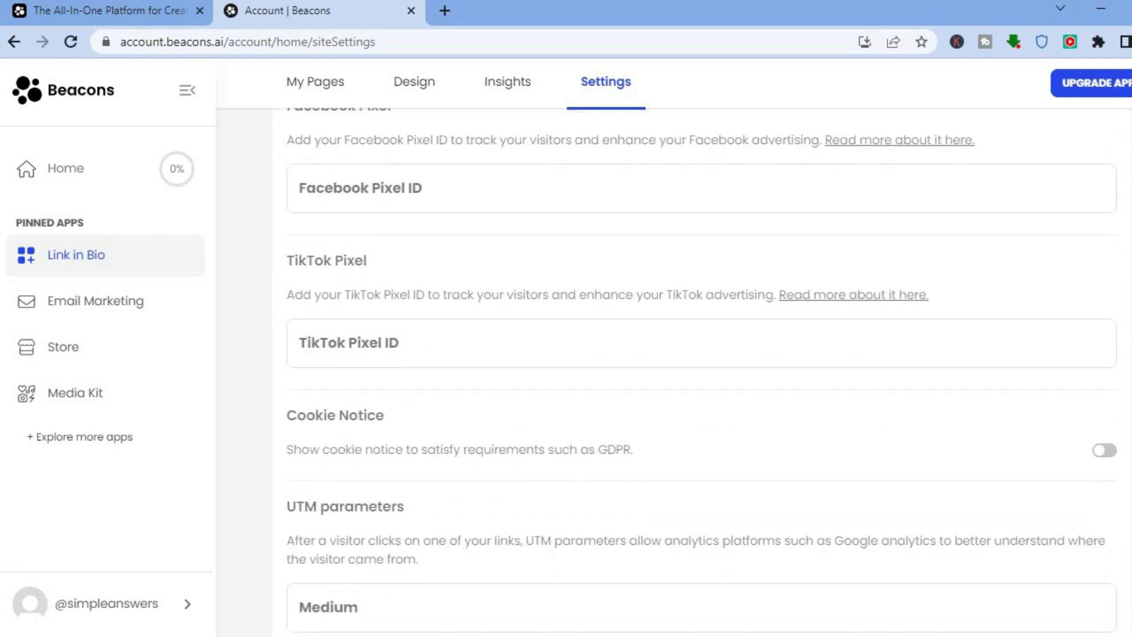
{"action": "scroll", "coordinate": [702, 370], "scroll_direction": "up", "scroll_amount": 1}
{"action": "scroll", "coordinate": [702, 370], "scroll_direction": "up", "scroll_amount": 6}
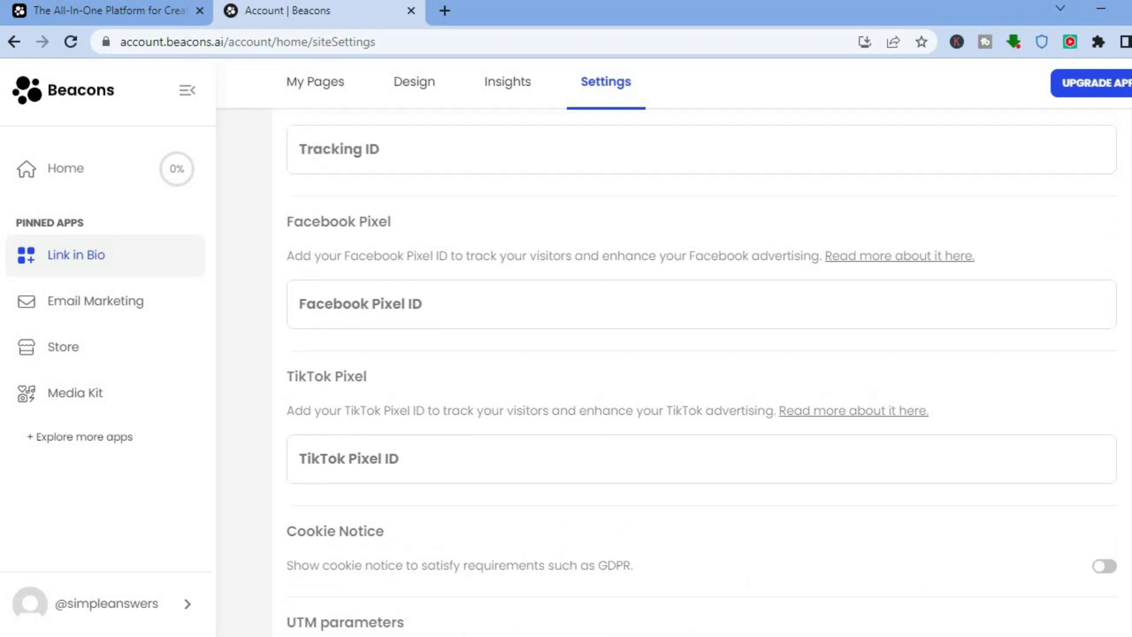
{"action": "scroll", "coordinate": [701, 370], "scroll_direction": "up", "scroll_amount": 1}
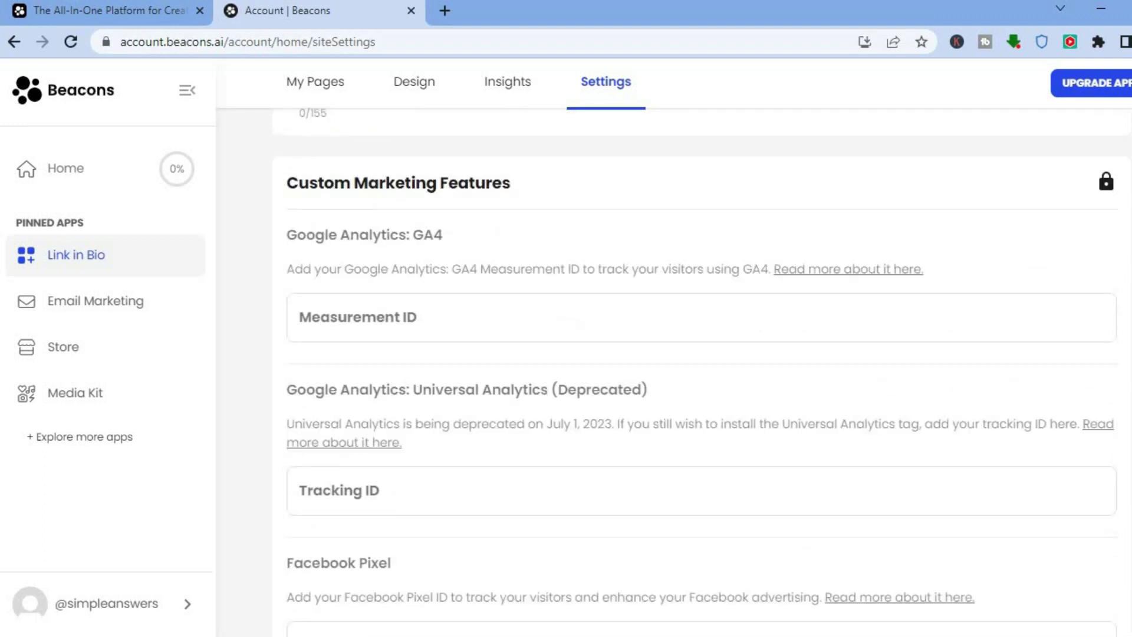
{"action": "scroll", "coordinate": [701, 370], "scroll_direction": "up", "scroll_amount": 2}
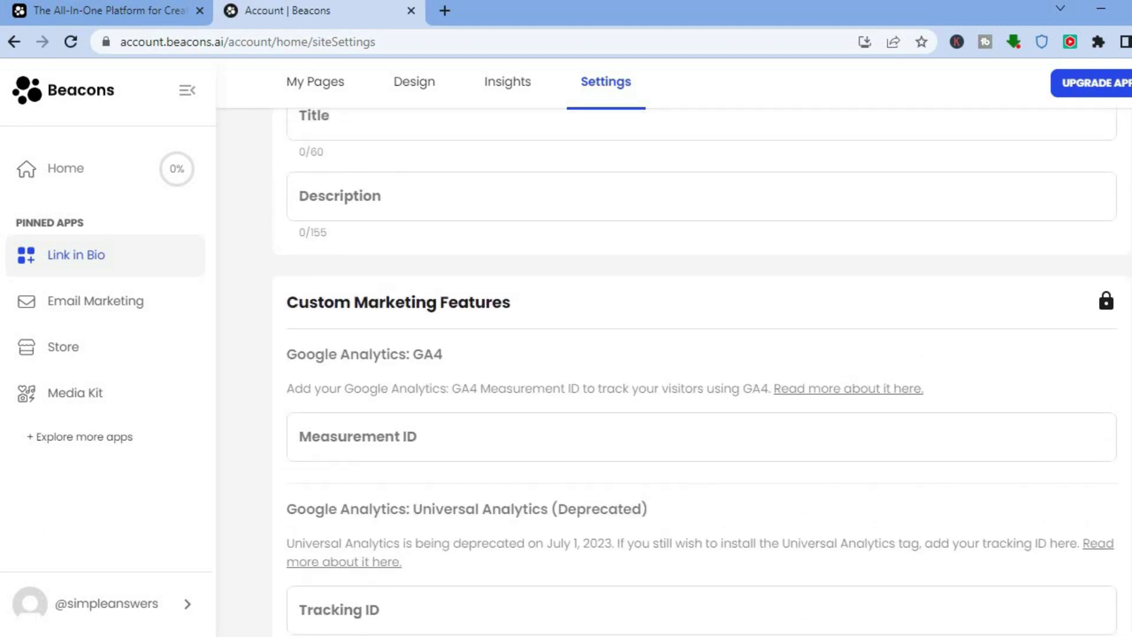
{"action": "scroll", "coordinate": [834, 466], "scroll_direction": "down", "scroll_amount": 7}
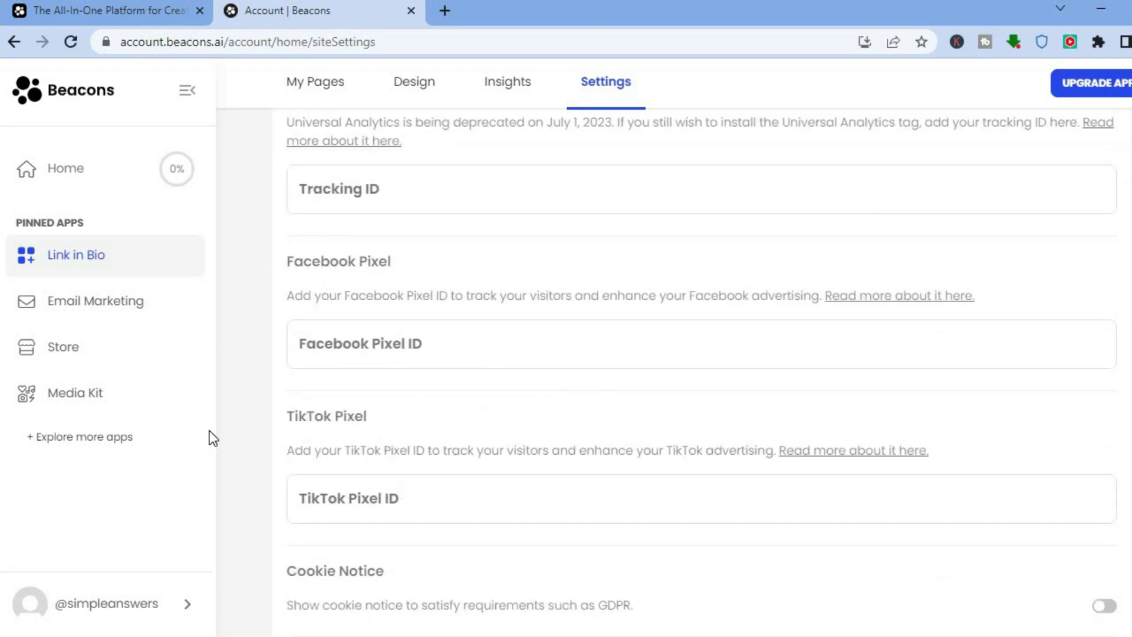
- Open the app marketplace and look through the apps for engaging an audience, getting brand deals and running a business
{"action": "left_click", "coordinate": [109, 445]}
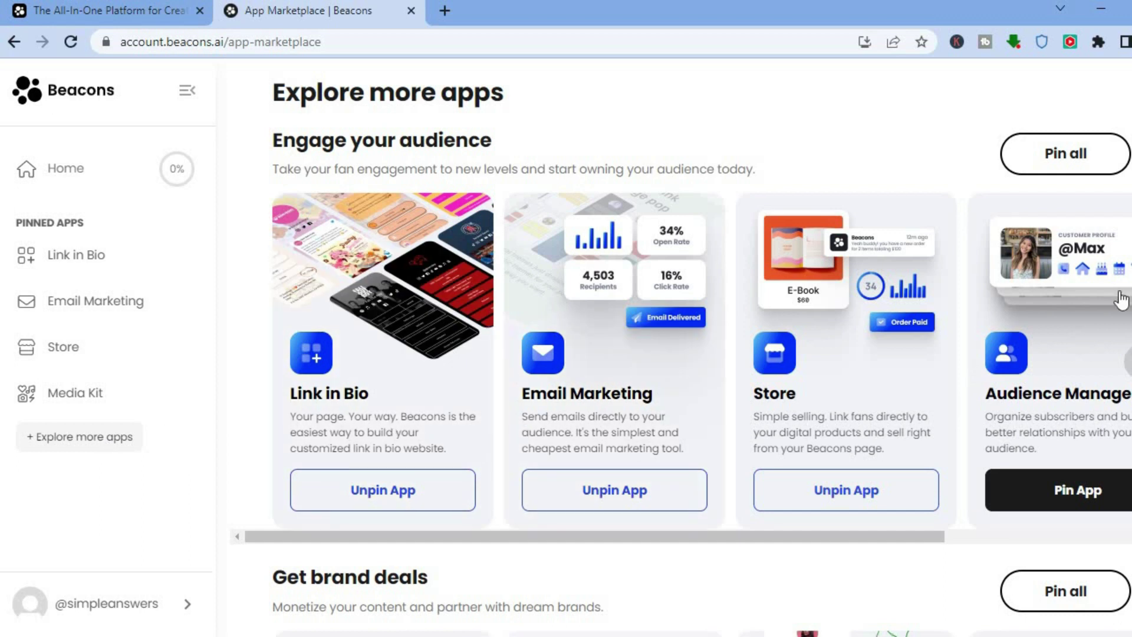
{"action": "scroll", "coordinate": [487, 448], "scroll_direction": "down", "scroll_amount": 10}
{"action": "scroll", "coordinate": [681, 347], "scroll_direction": "down", "scroll_amount": 5}
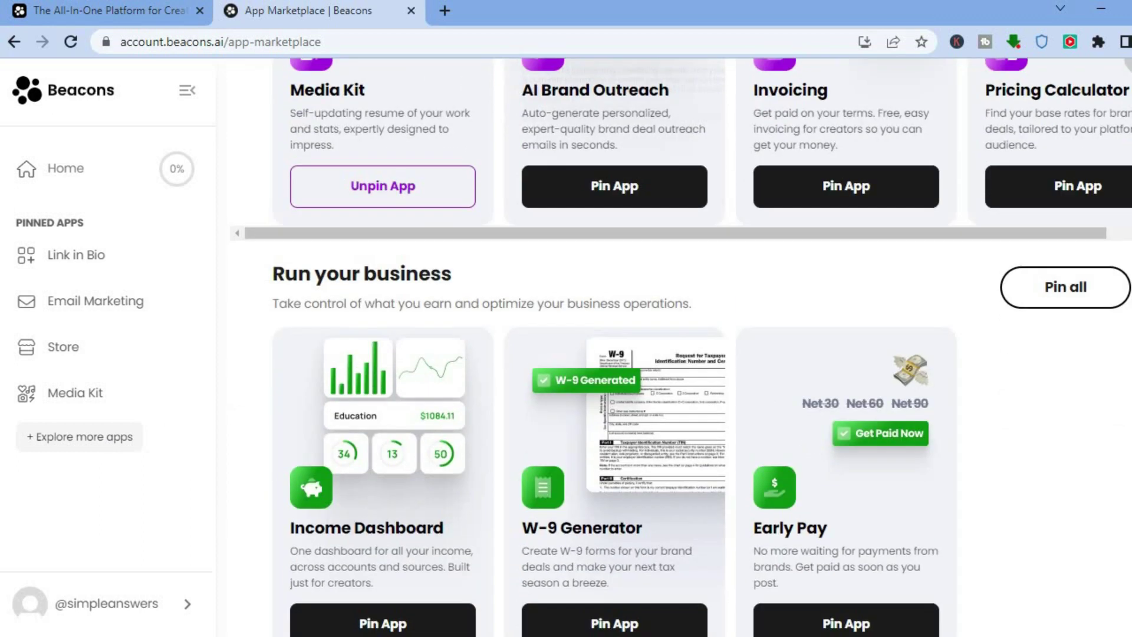